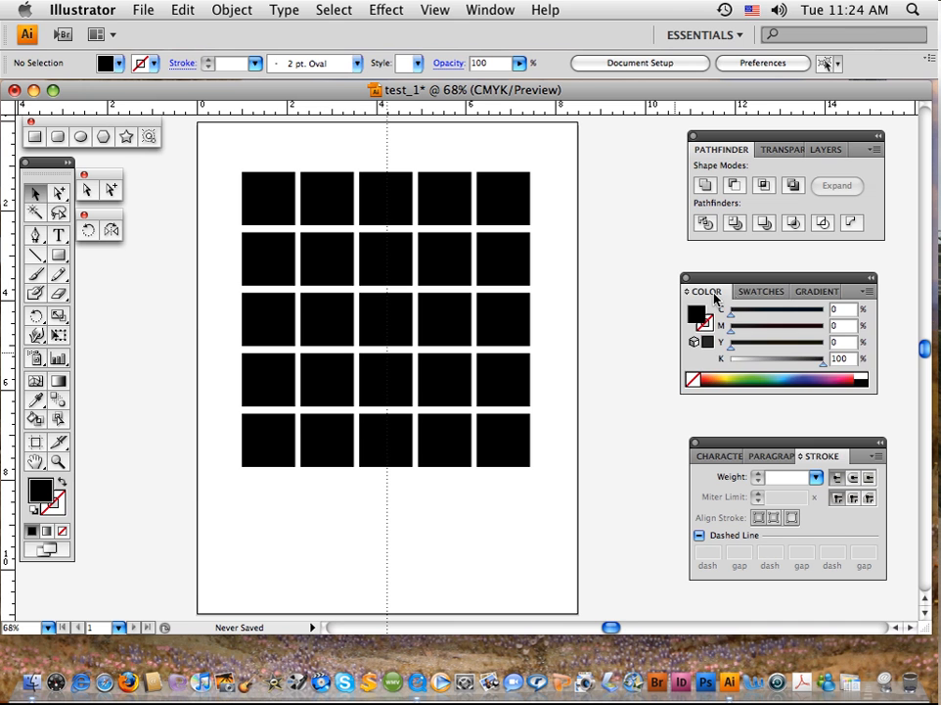
{"action": "left_click", "coordinate": [752, 292]}
{"action": "left_click", "coordinate": [795, 295]}
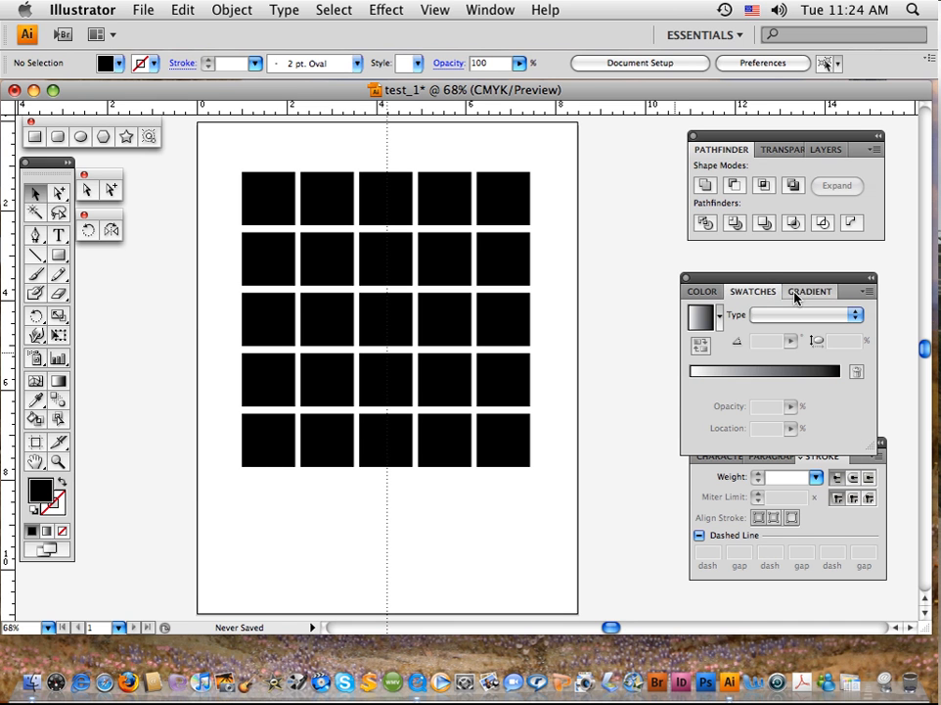
{"action": "left_click", "coordinate": [702, 293]}
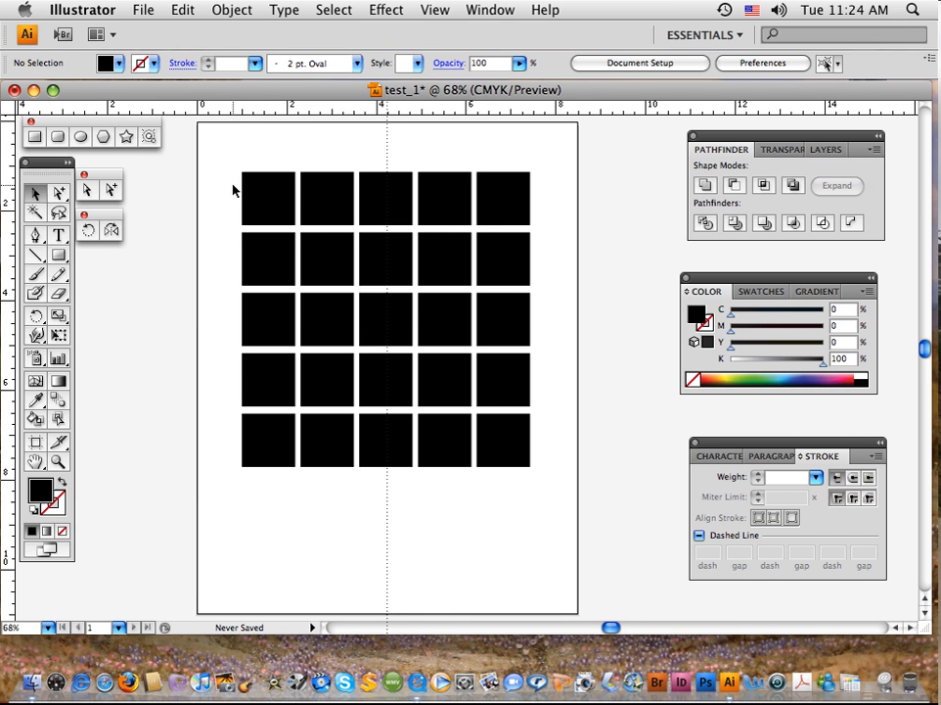
Step: Select all the black squares in the grid and try green, blue and red fills sampled from the CMYK spectrum
{"action": "left_click_drag", "start_coordinate": [233, 185], "coordinate": [520, 463]}
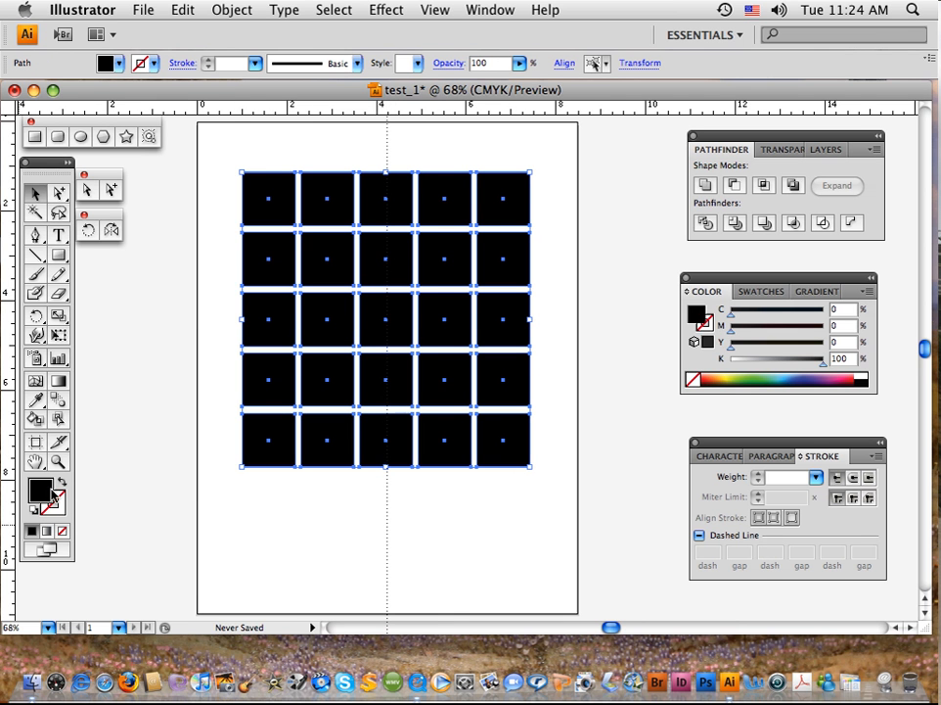
{"action": "left_click", "coordinate": [751, 378]}
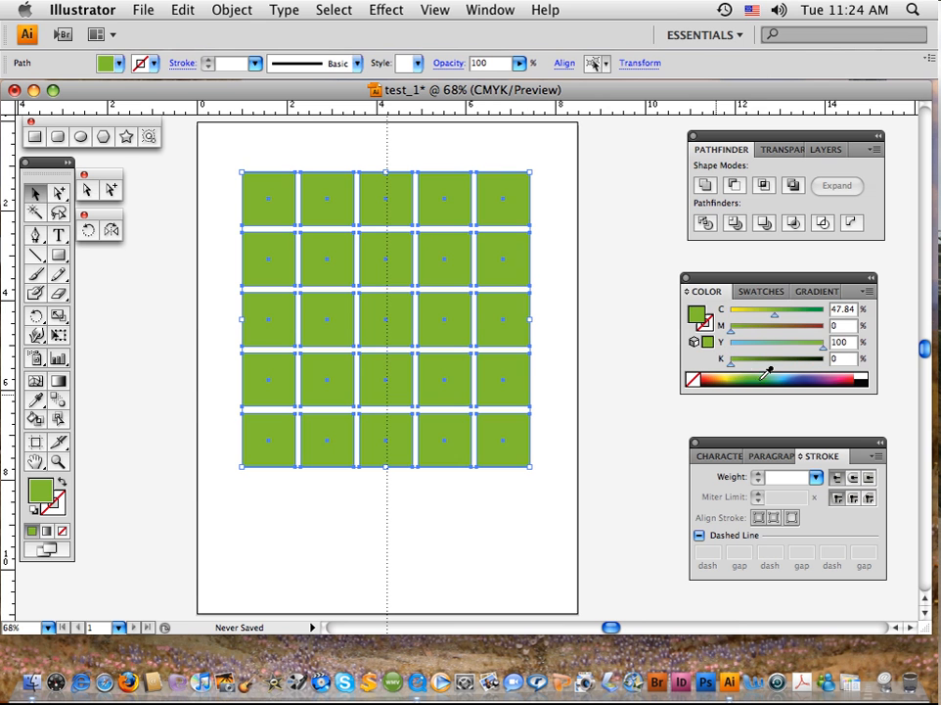
{"action": "left_click", "coordinate": [807, 377]}
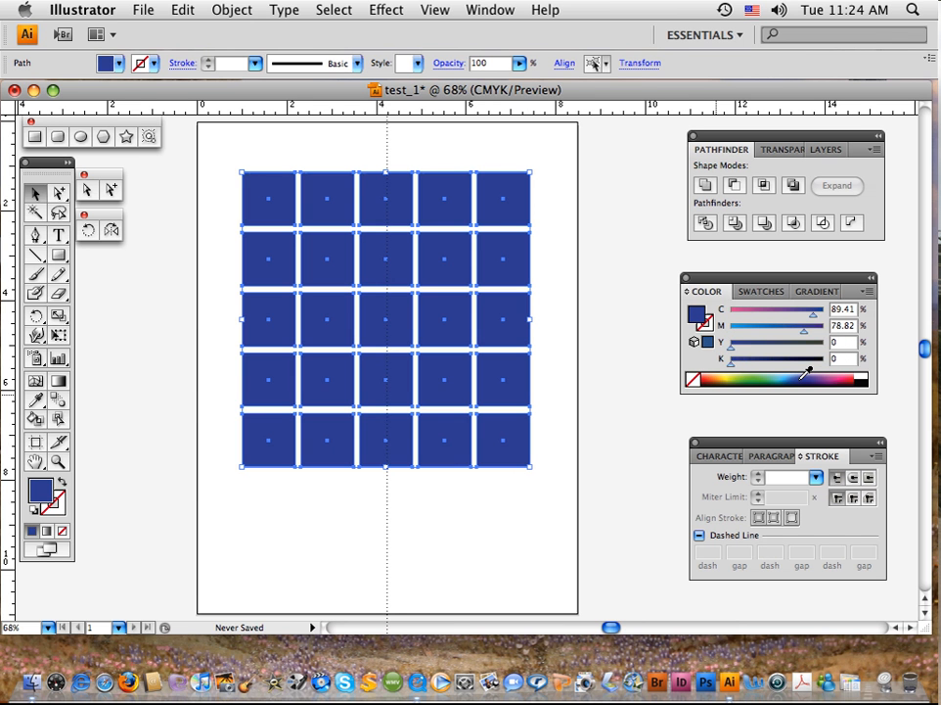
{"action": "left_click", "coordinate": [713, 377]}
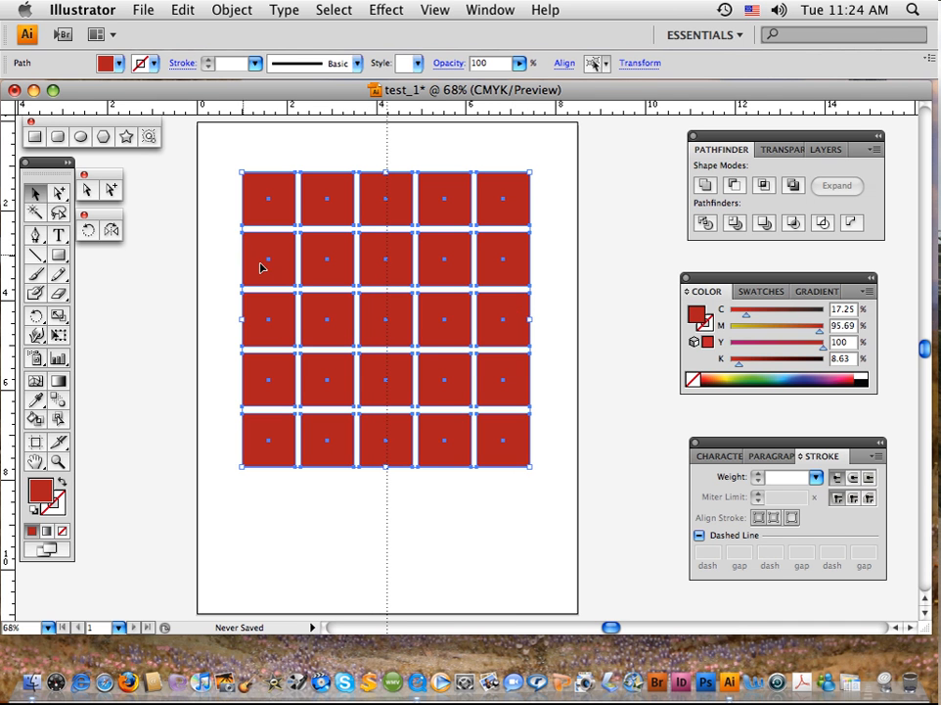
Step: Fill the squares with black from the spectrum and reduce their black value to 51% and further to 0%
{"action": "left_click", "coordinate": [869, 376]}
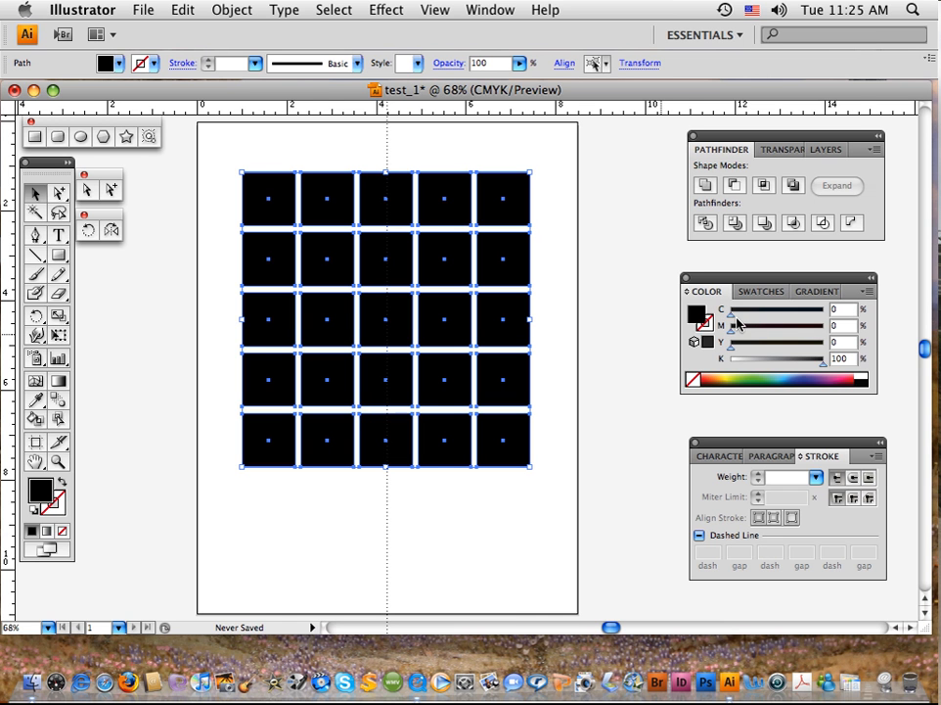
{"action": "left_click_drag", "start_coordinate": [819, 360], "coordinate": [779, 366]}
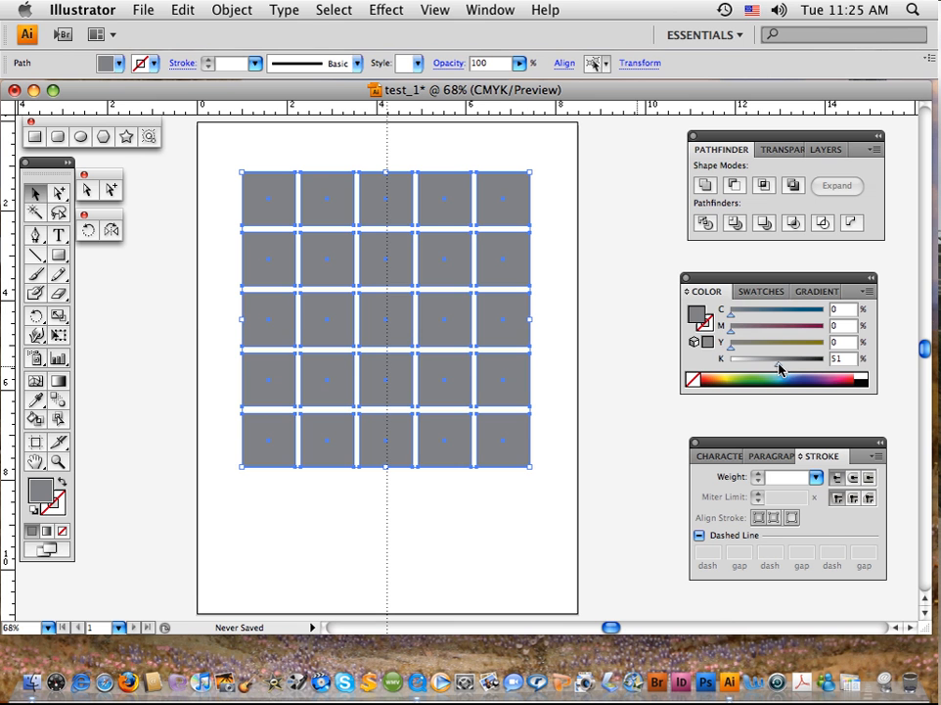
{"action": "left_click_drag", "start_coordinate": [780, 367], "coordinate": [724, 369]}
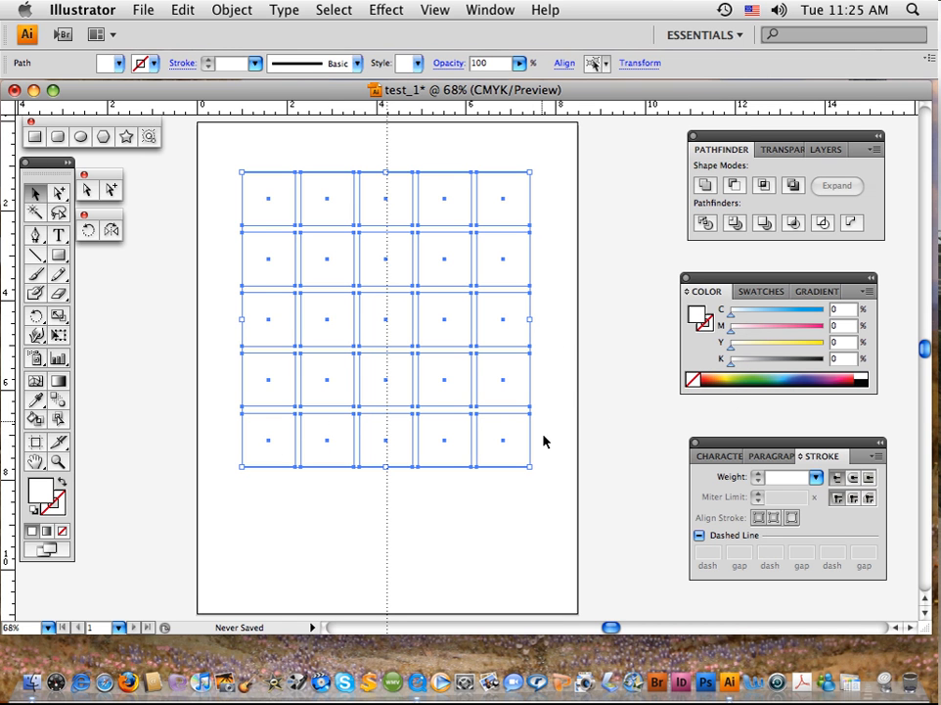
Step: Draw a rectangle larger than the grid, filled with green from the spectrum, and send it behind the white squares
{"action": "left_click", "coordinate": [57, 257]}
{"action": "left_click_drag", "start_coordinate": [224, 150], "coordinate": [566, 528]}
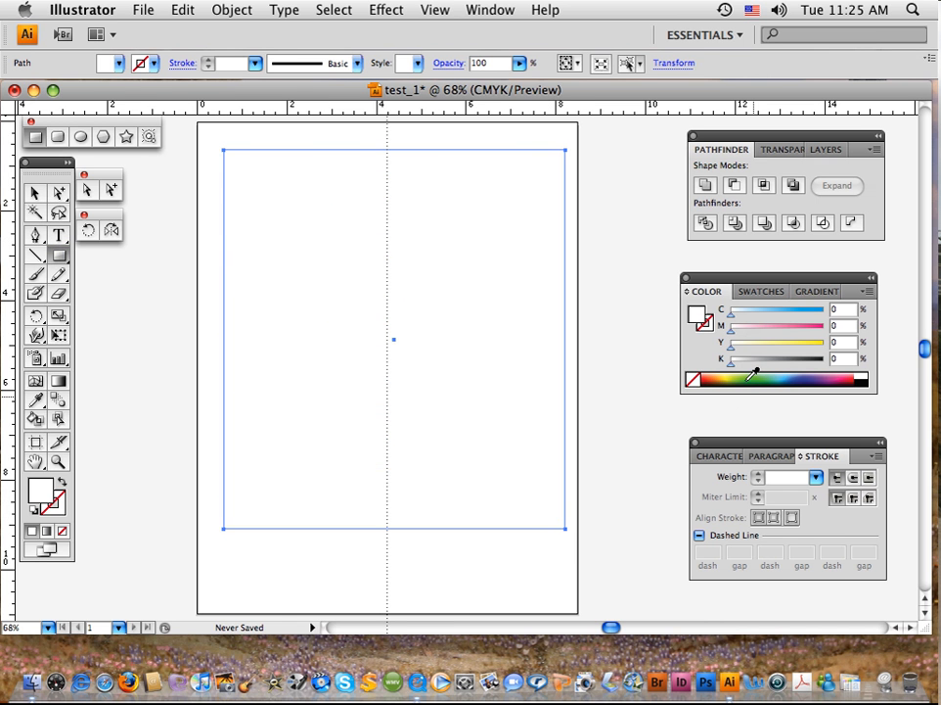
{"action": "left_click", "coordinate": [753, 375]}
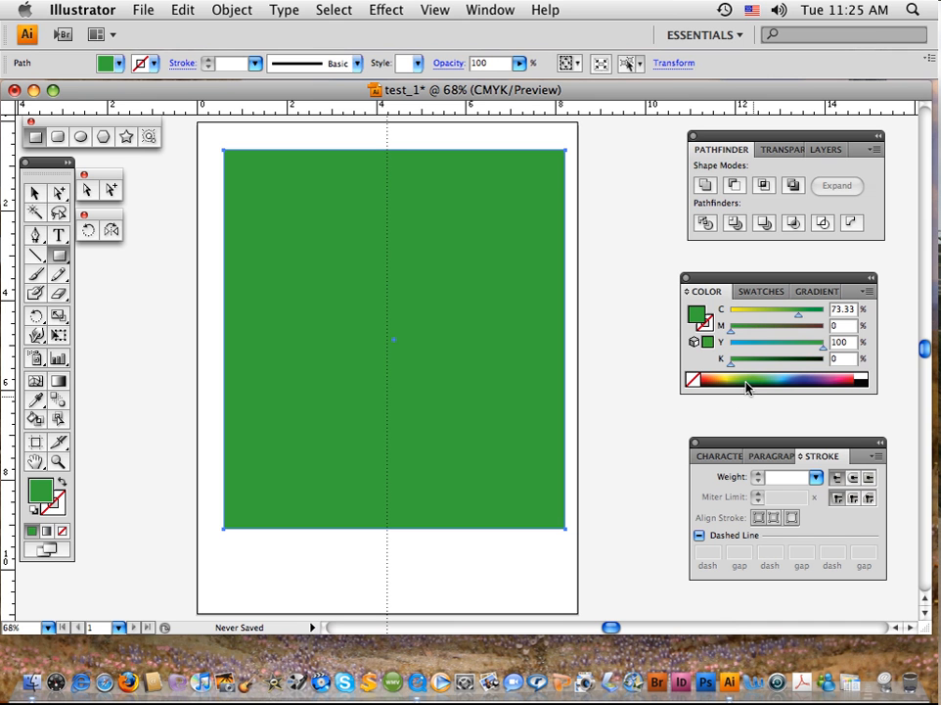
{"action": "key", "text": "super+shift+bracketleft"}
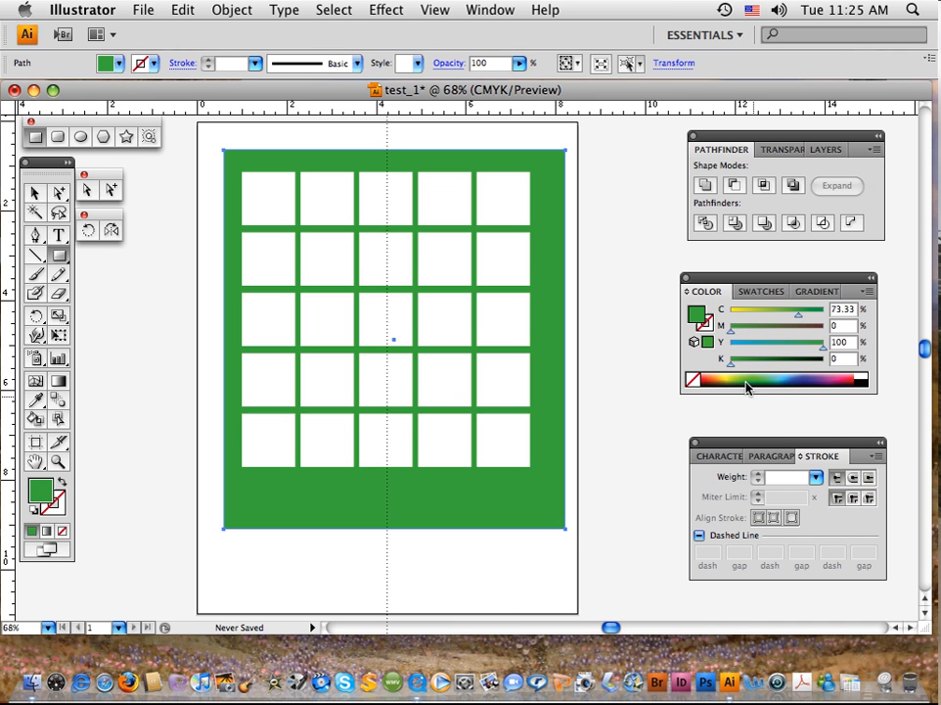
Step: Nudge the green background rectangle left and slightly up, and set its yellow value to 0%
{"action": "left_click", "coordinate": [32, 193]}
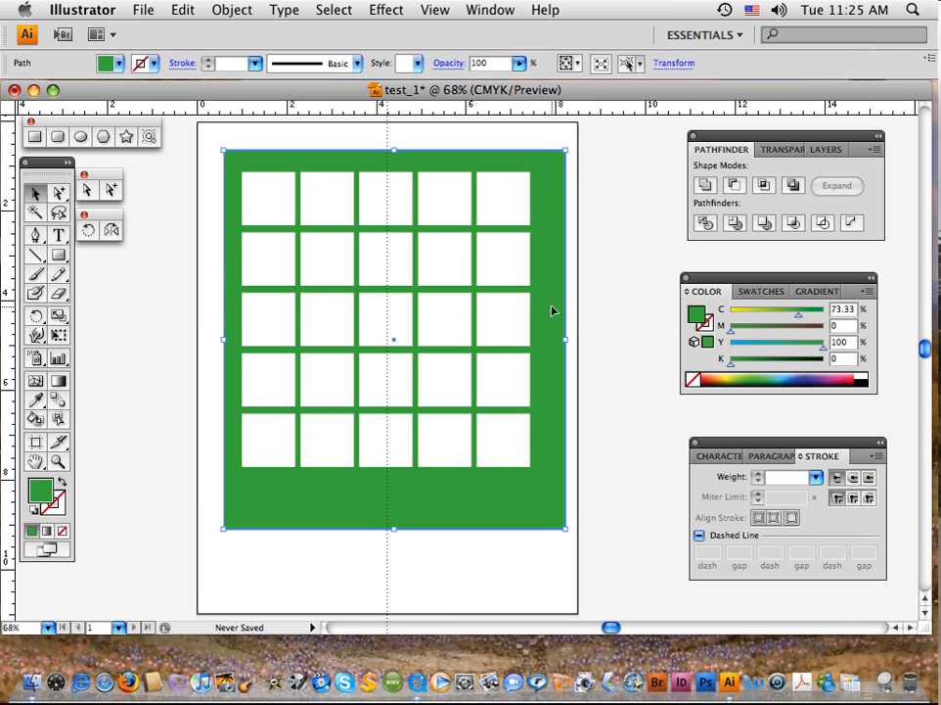
{"action": "key", "text": "Left"}
{"action": "key", "text": "Left"}
{"action": "key", "text": "Left"}
{"action": "key", "text": "Left"}
{"action": "key", "text": "Left"}
{"action": "key", "text": "Left"}
{"action": "key", "text": "Left"}
{"action": "key", "text": "Left"}
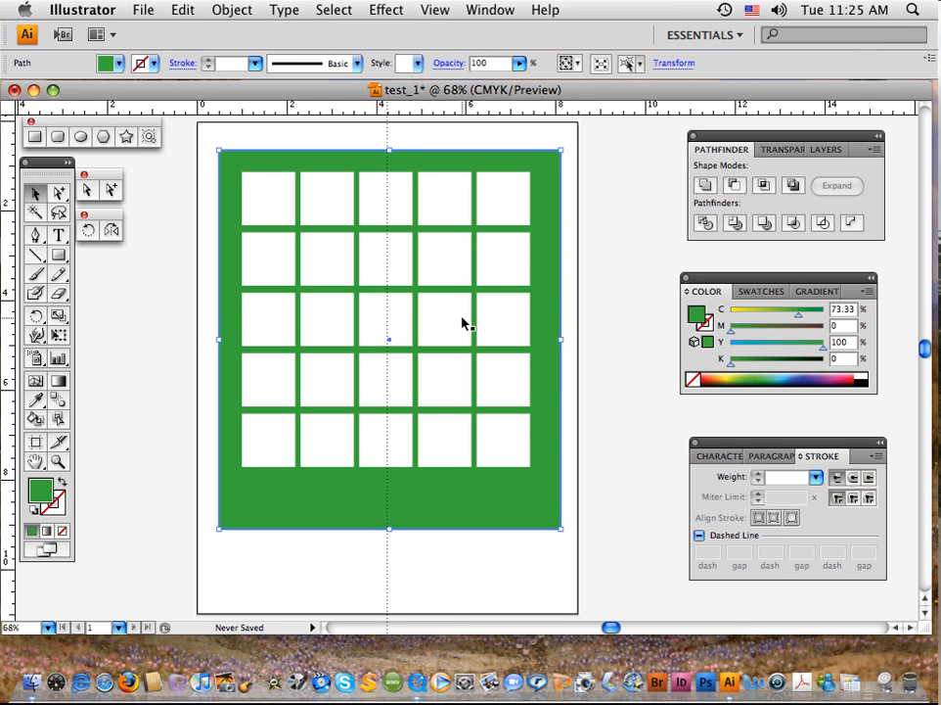
{"action": "key", "text": "Up"}
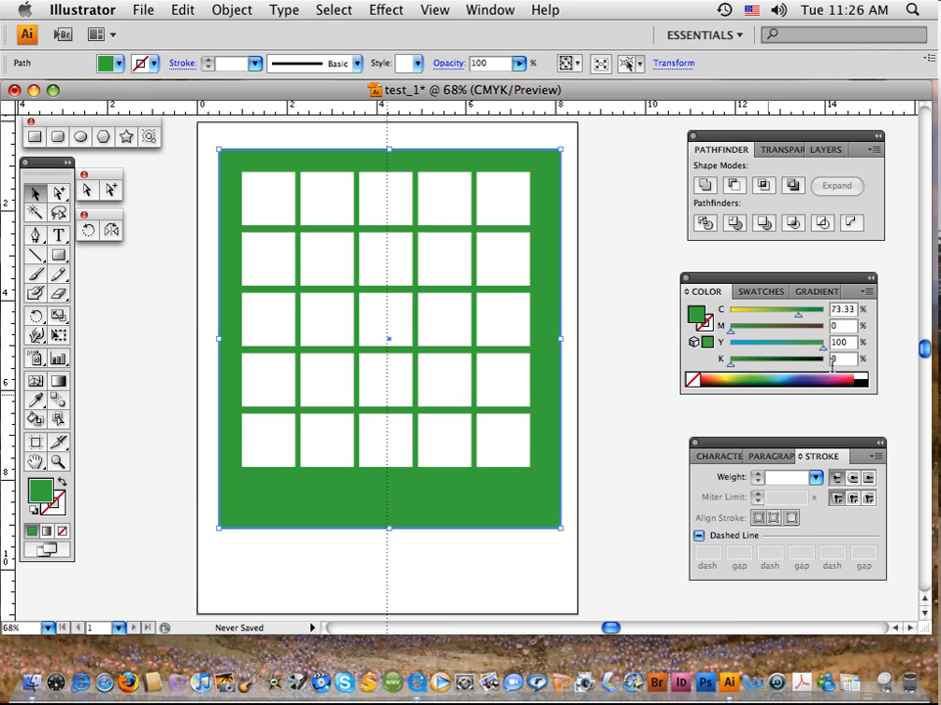
{"action": "left_click_drag", "start_coordinate": [825, 350], "coordinate": [731, 353]}
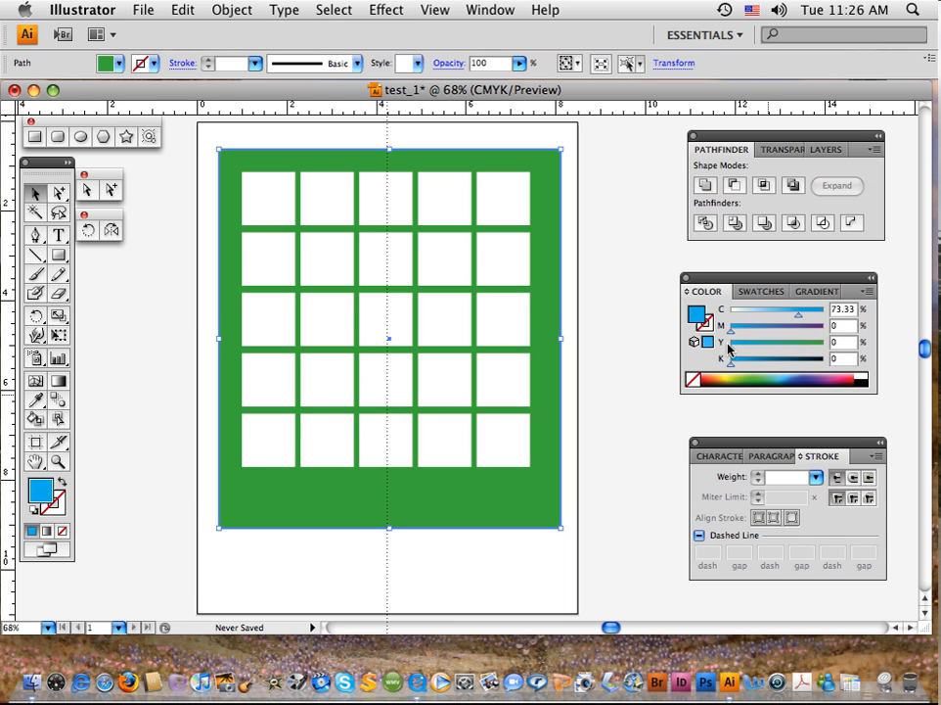
{"action": "left_click", "coordinate": [606, 330]}
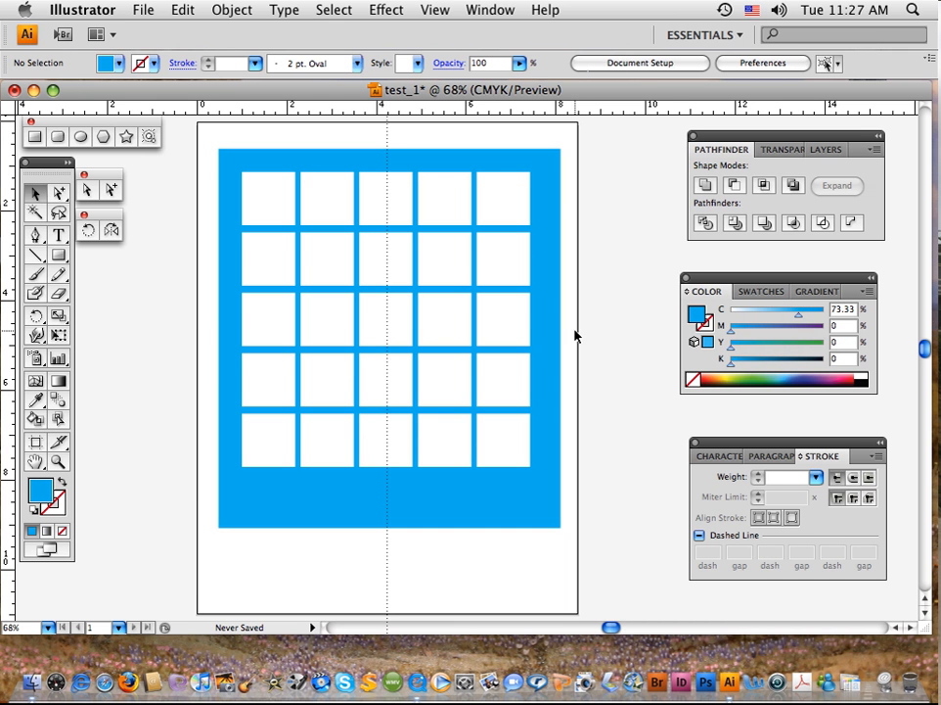
Step: Delete the blue background rectangle, undo the deletion, and delete the rectangle again
{"action": "left_click", "coordinate": [526, 154]}
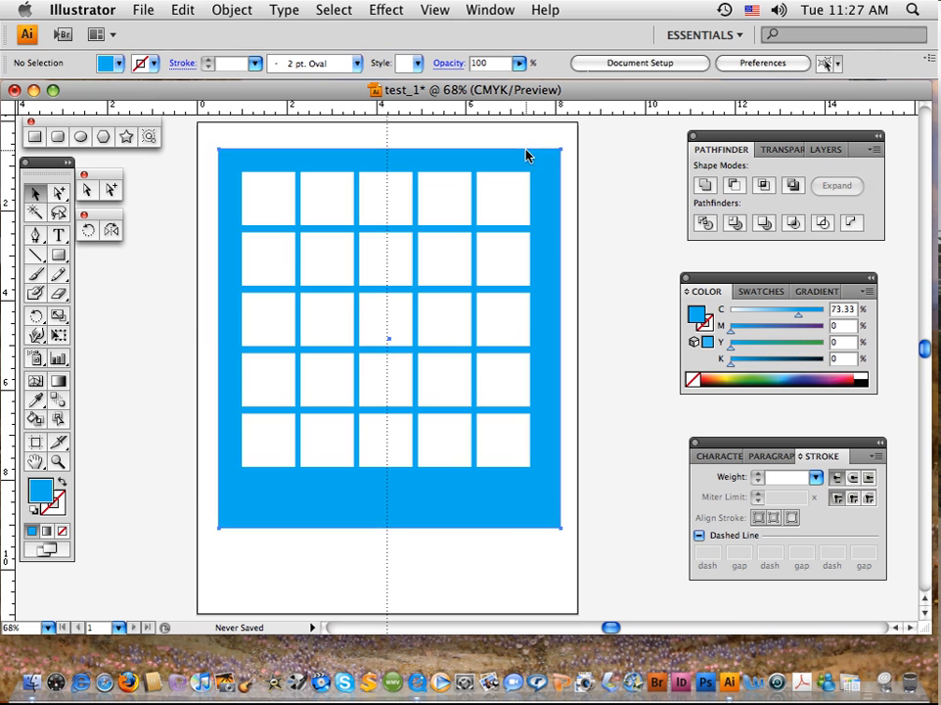
{"action": "key", "text": "Delete"}
{"action": "key", "text": "super+z"}
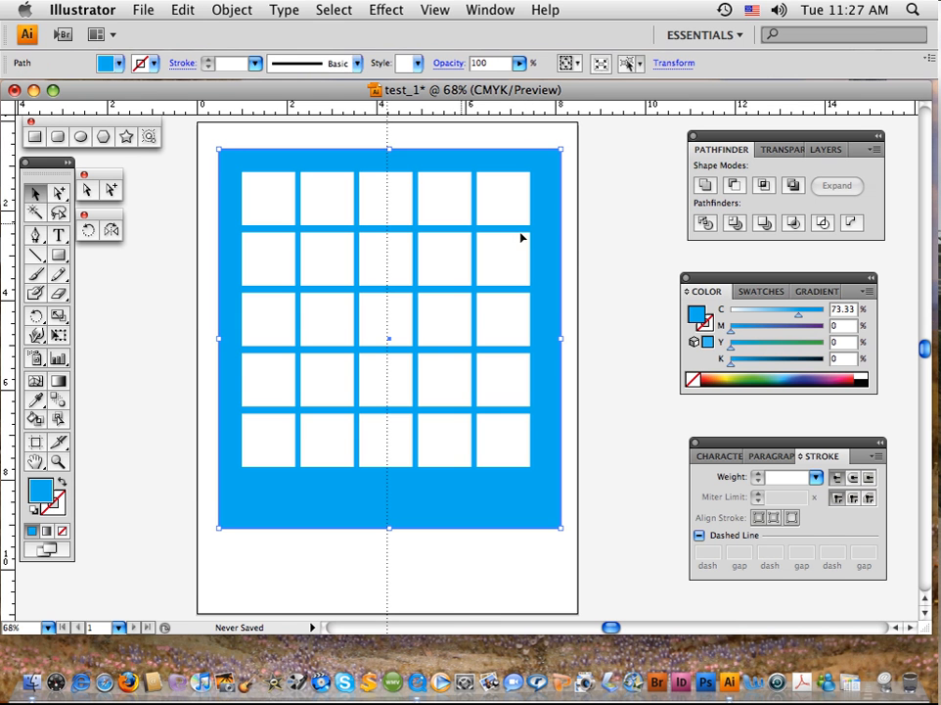
{"action": "left_click", "coordinate": [599, 238]}
{"action": "left_click", "coordinate": [549, 238]}
{"action": "key", "text": "Delete"}
Step: Select all the white squares in the grid and fill them with black from the spectrum
{"action": "left_click_drag", "start_coordinate": [191, 146], "coordinate": [597, 567]}
{"action": "key", "text": "super+z"}
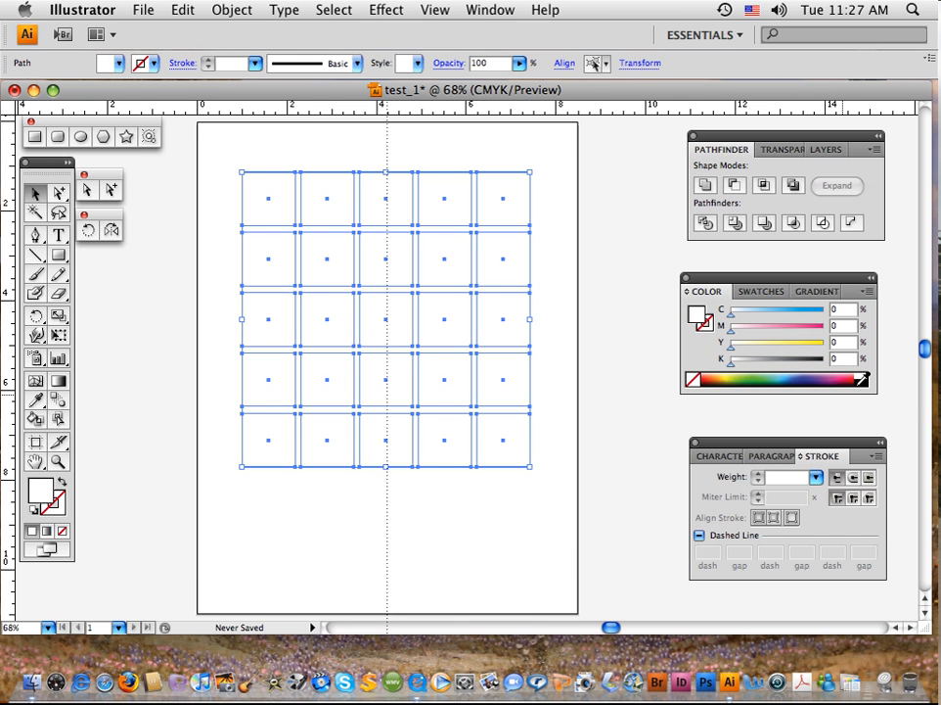
{"action": "left_click_drag", "start_coordinate": [215, 152], "coordinate": [562, 534]}
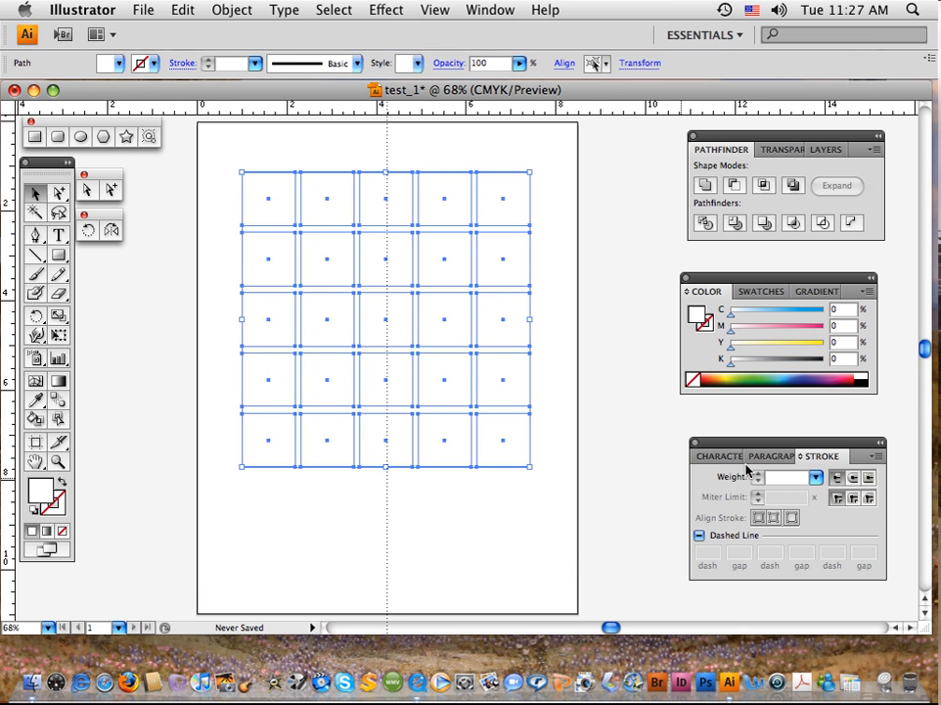
{"action": "left_click", "coordinate": [865, 377]}
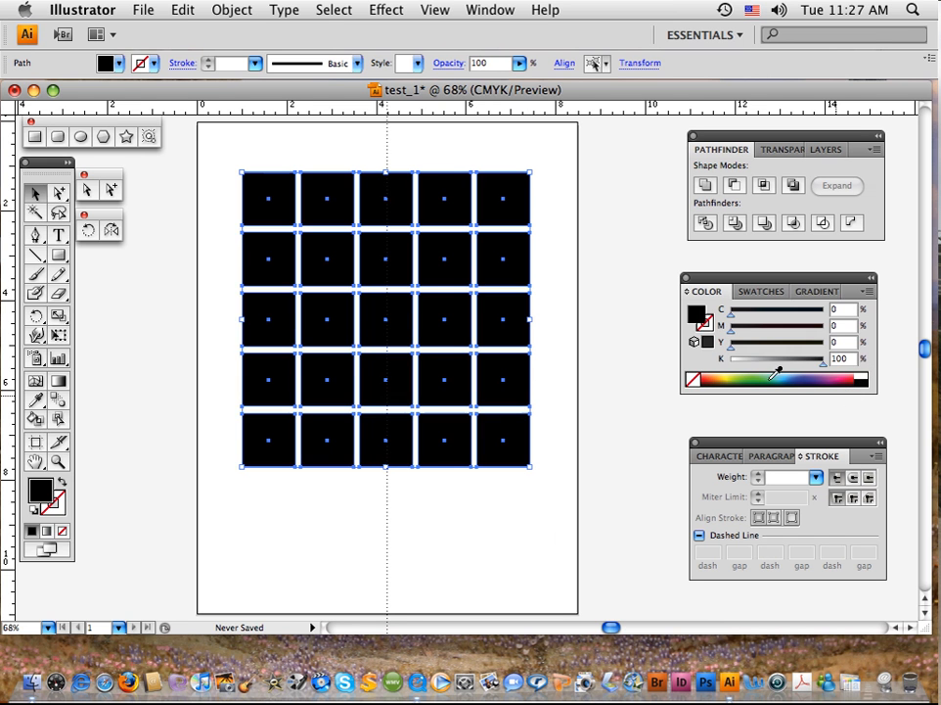
Step: Try no fill and a blue fill on the selected squares, and return them to black
{"action": "left_click", "coordinate": [693, 381]}
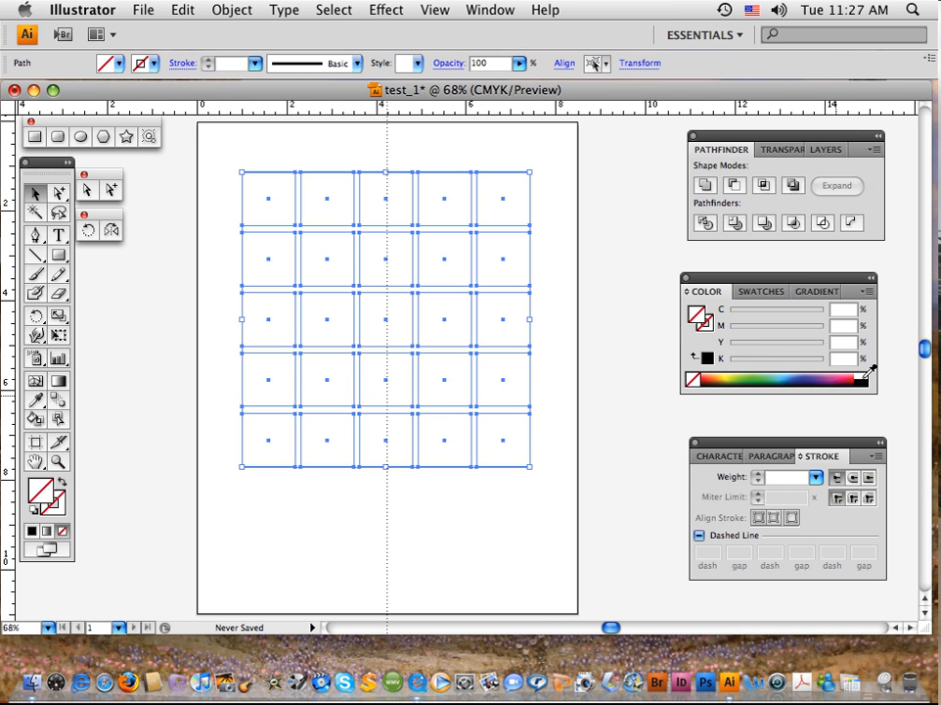
{"action": "left_click", "coordinate": [796, 374]}
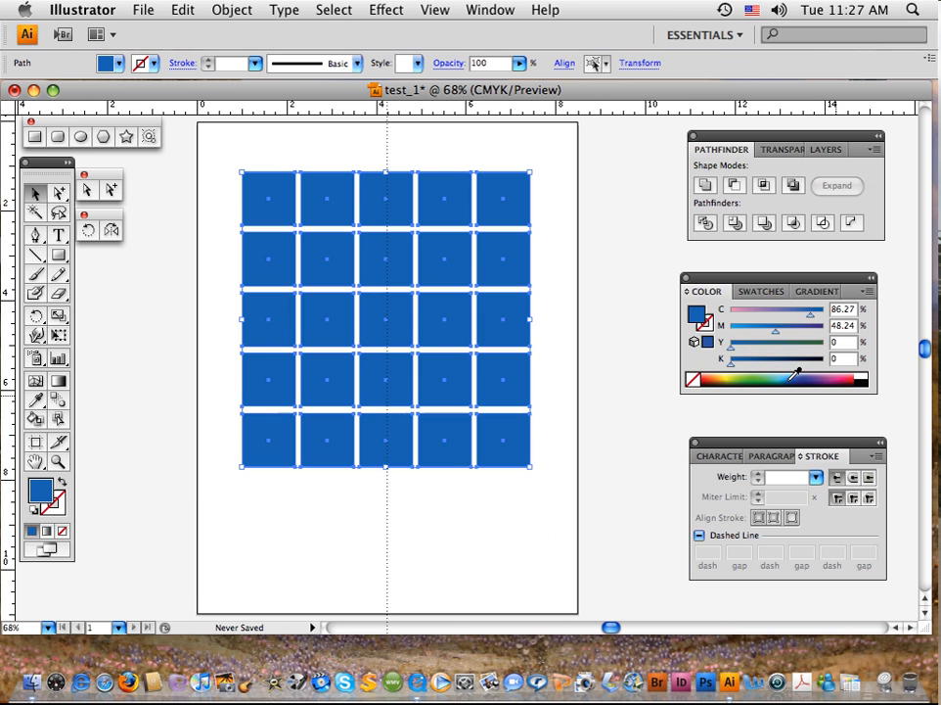
{"action": "left_click", "coordinate": [869, 377]}
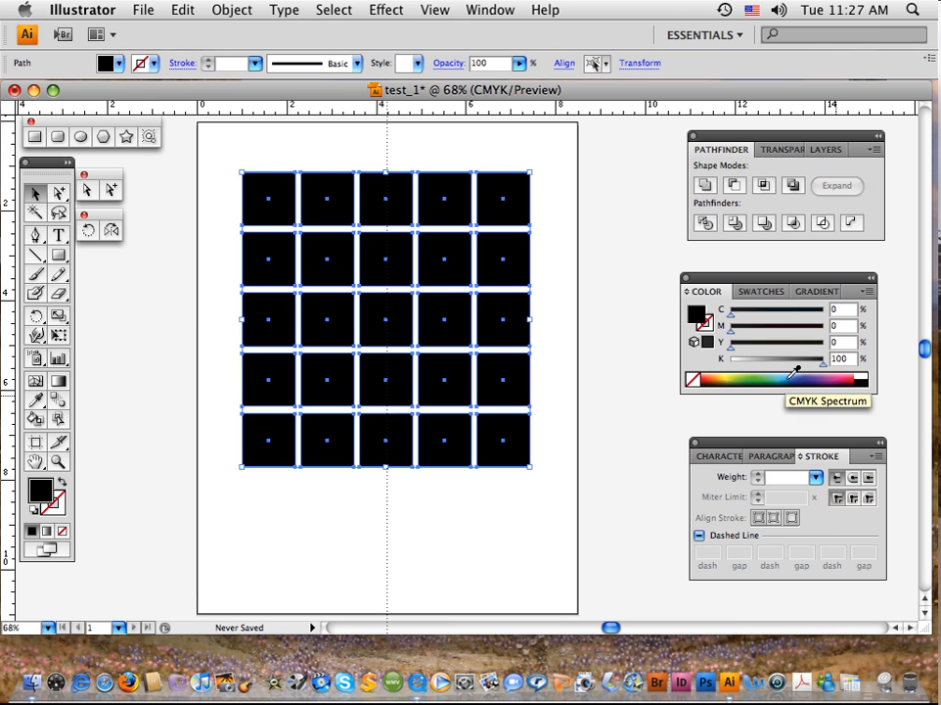
Step: Mix a green fill for the squares from 100% cyan, 100% yellow and 0% black, briefly trying 34% black
{"action": "left_click_drag", "start_coordinate": [825, 369], "coordinate": [725, 368]}
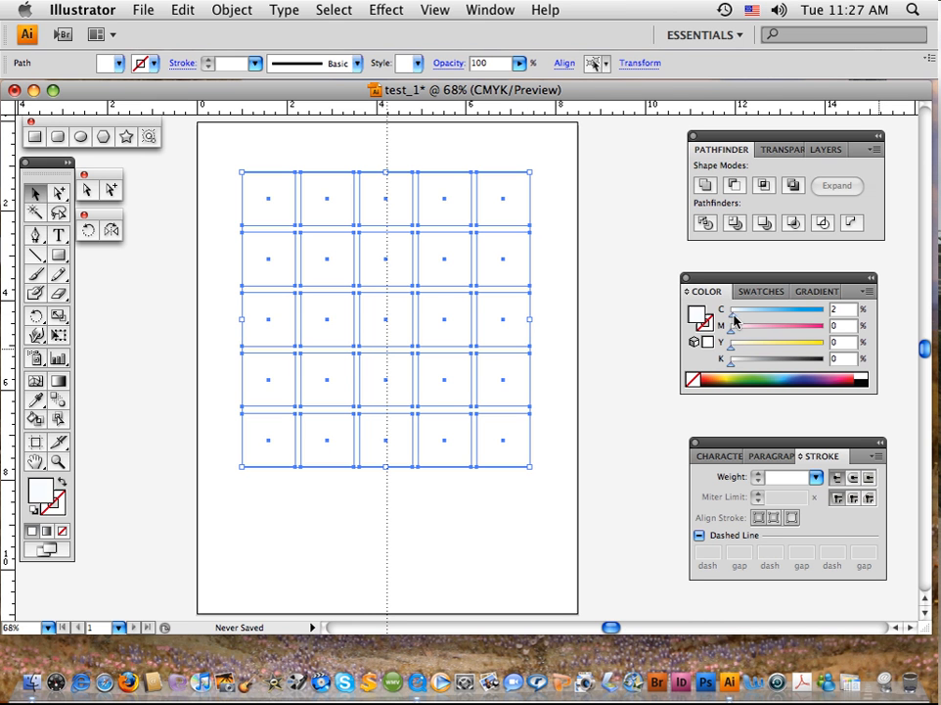
{"action": "left_click_drag", "start_coordinate": [732, 317], "coordinate": [776, 313]}
{"action": "left_click_drag", "start_coordinate": [732, 356], "coordinate": [824, 317]}
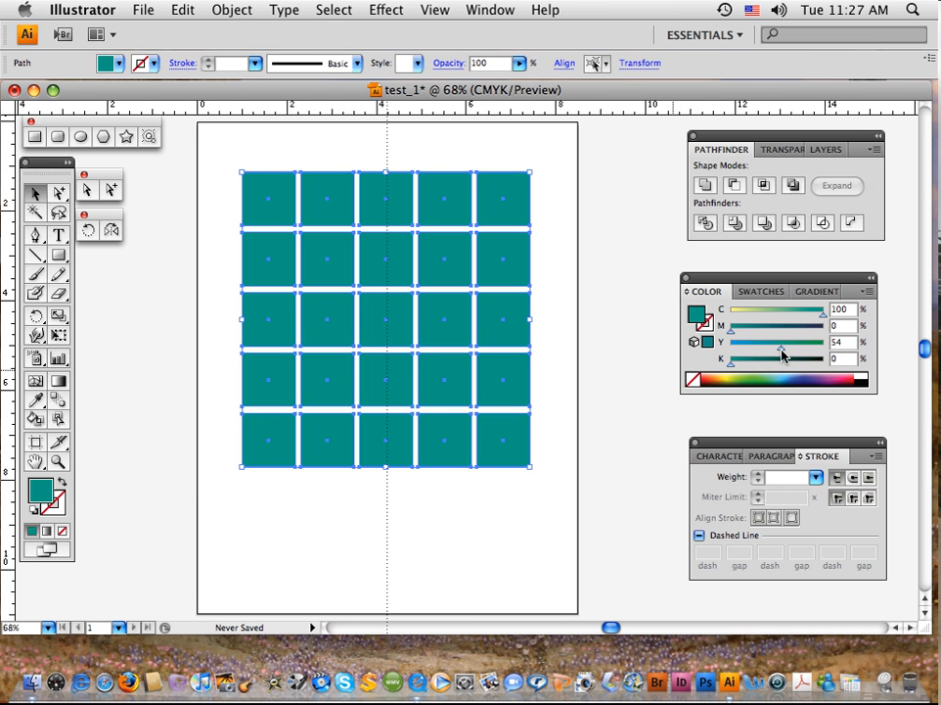
{"action": "left_click_drag", "start_coordinate": [781, 354], "coordinate": [831, 356]}
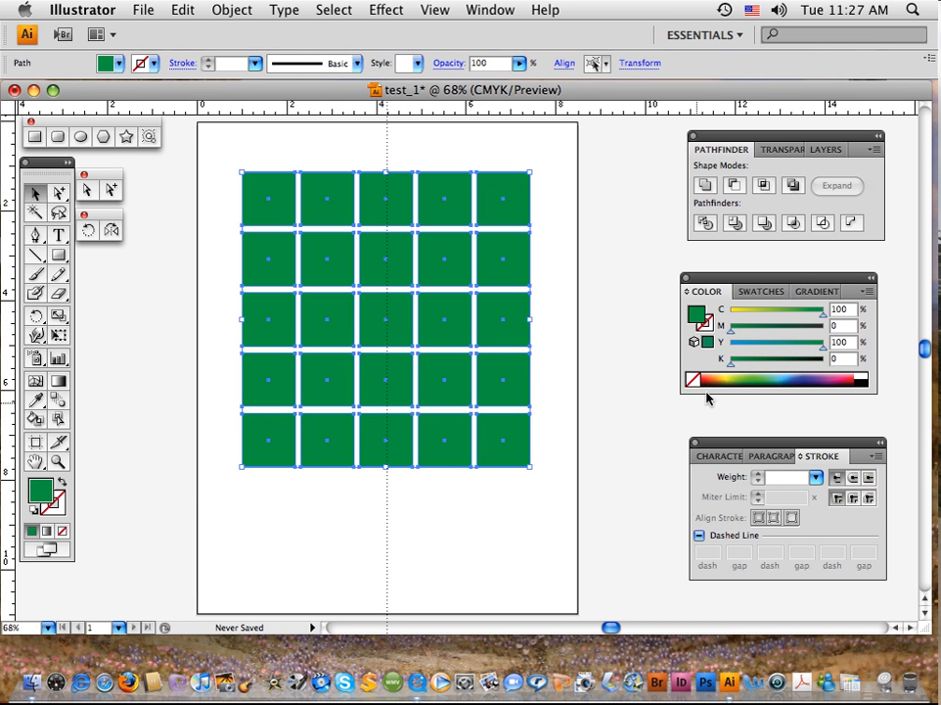
{"action": "left_click_drag", "start_coordinate": [731, 366], "coordinate": [764, 369]}
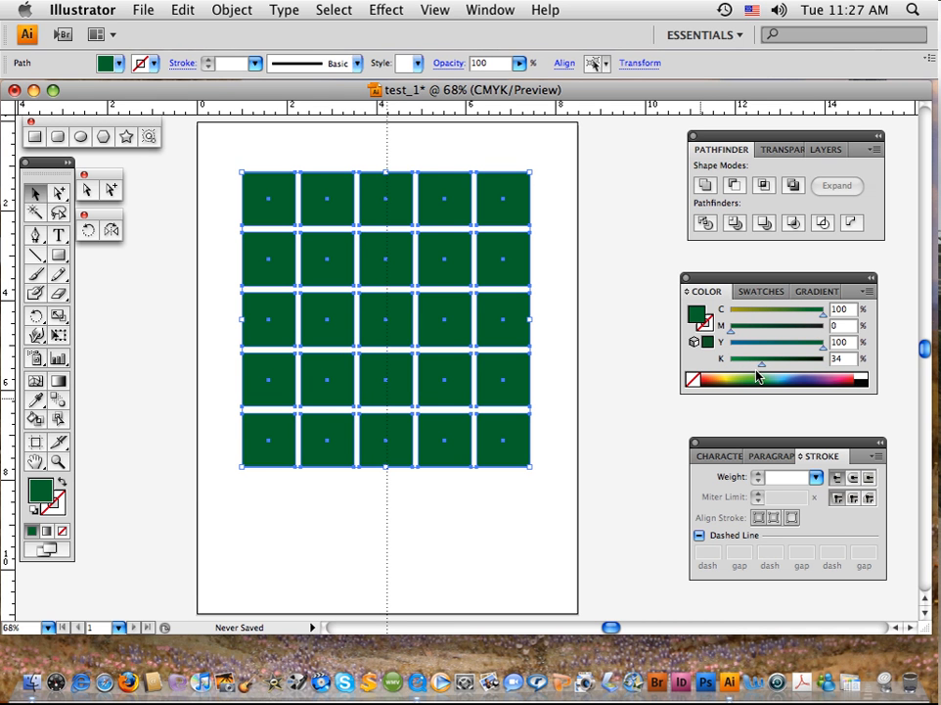
{"action": "left_click_drag", "start_coordinate": [762, 364], "coordinate": [732, 364]}
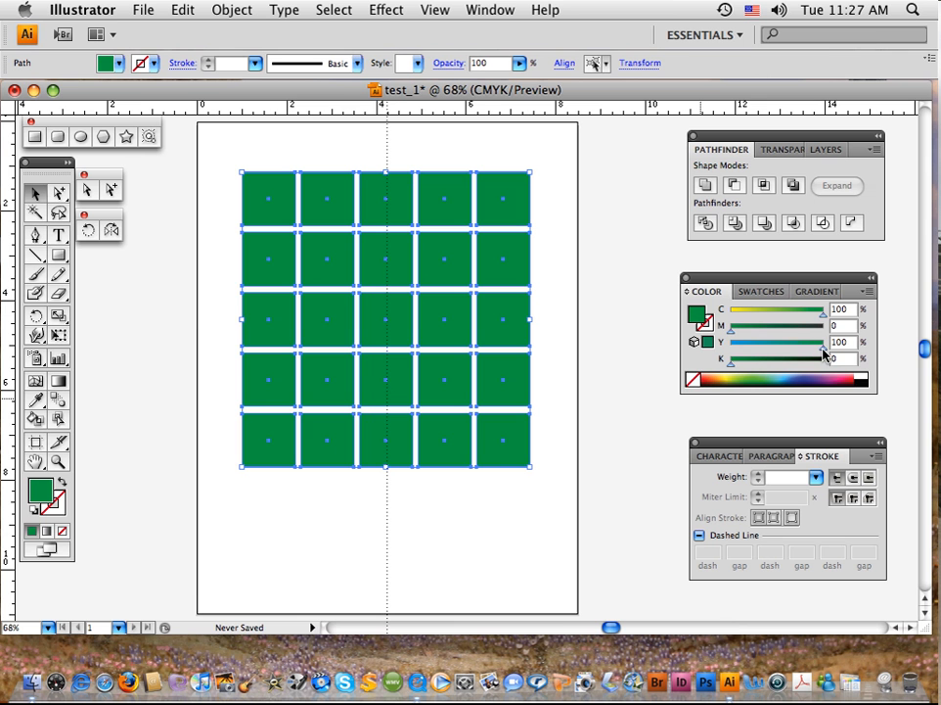
Step: Try each primary ink alone at 100% on the squares: cyan, magenta and yellow, with the other values at 0%
{"action": "left_click_drag", "start_coordinate": [824, 353], "coordinate": [726, 354]}
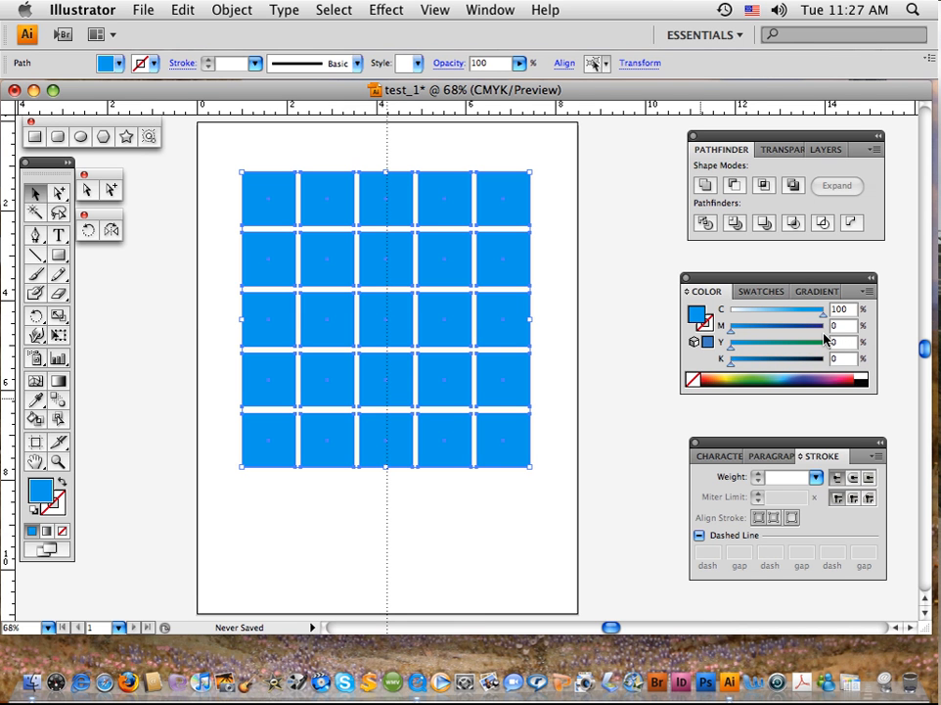
{"action": "mouse_move", "coordinate": [820, 320]}
{"action": "left_mouse_down"}
{"action": "mouse_move", "coordinate": [731, 318]}
{"action": "mouse_move", "coordinate": [819, 337]}
{"action": "left_mouse_up"}
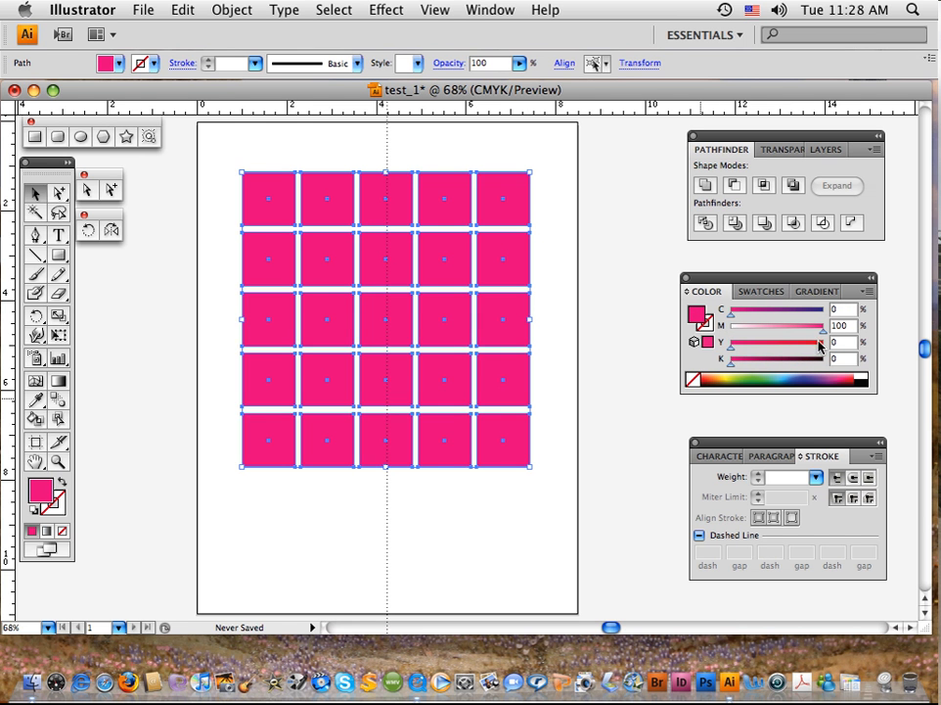
{"action": "mouse_move", "coordinate": [820, 334]}
{"action": "left_mouse_down"}
{"action": "mouse_move", "coordinate": [741, 341]}
{"action": "mouse_move", "coordinate": [736, 355]}
{"action": "mouse_move", "coordinate": [819, 357]}
{"action": "left_mouse_up"}
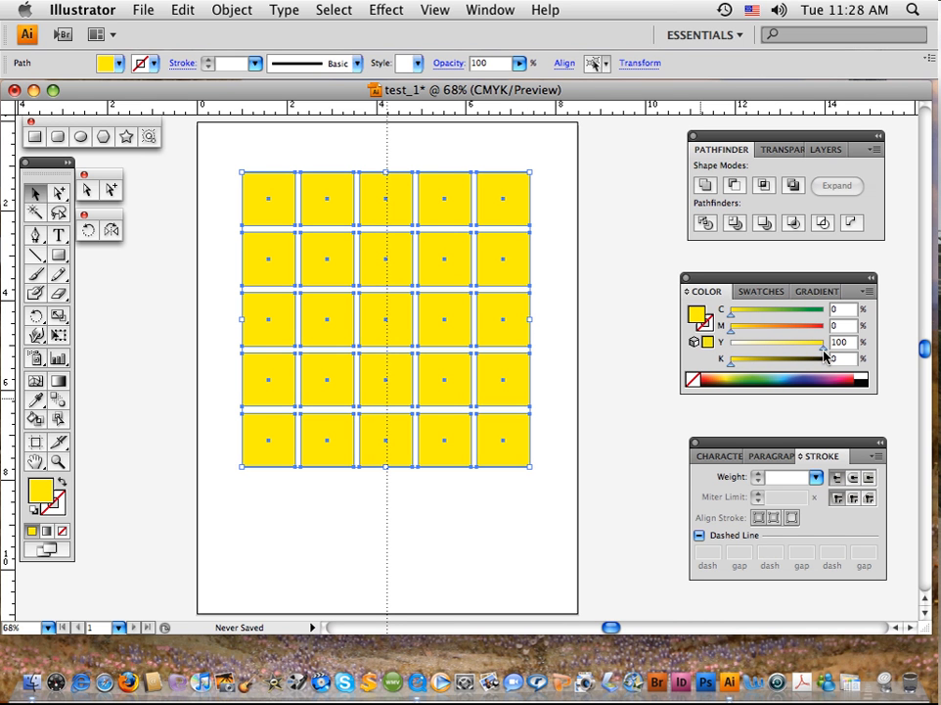
Step: Try a fill of 12% magenta and 26% yellow on the squares, and change it to 100% cyan, 100% magenta and 0% yellow
{"action": "left_click_drag", "start_coordinate": [824, 356], "coordinate": [743, 335]}
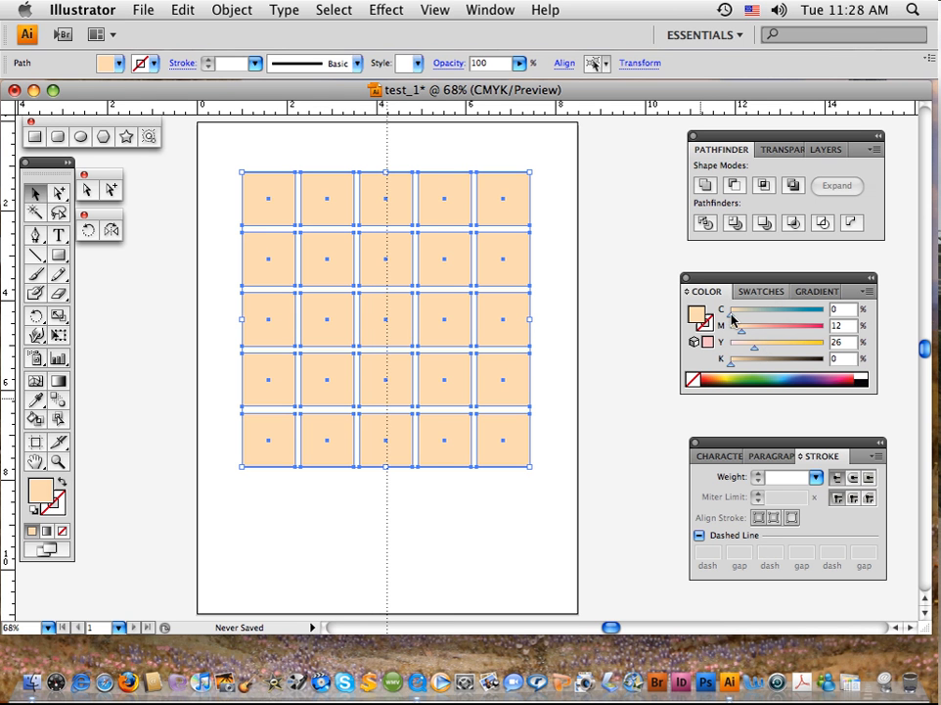
{"action": "left_click_drag", "start_coordinate": [731, 314], "coordinate": [829, 321]}
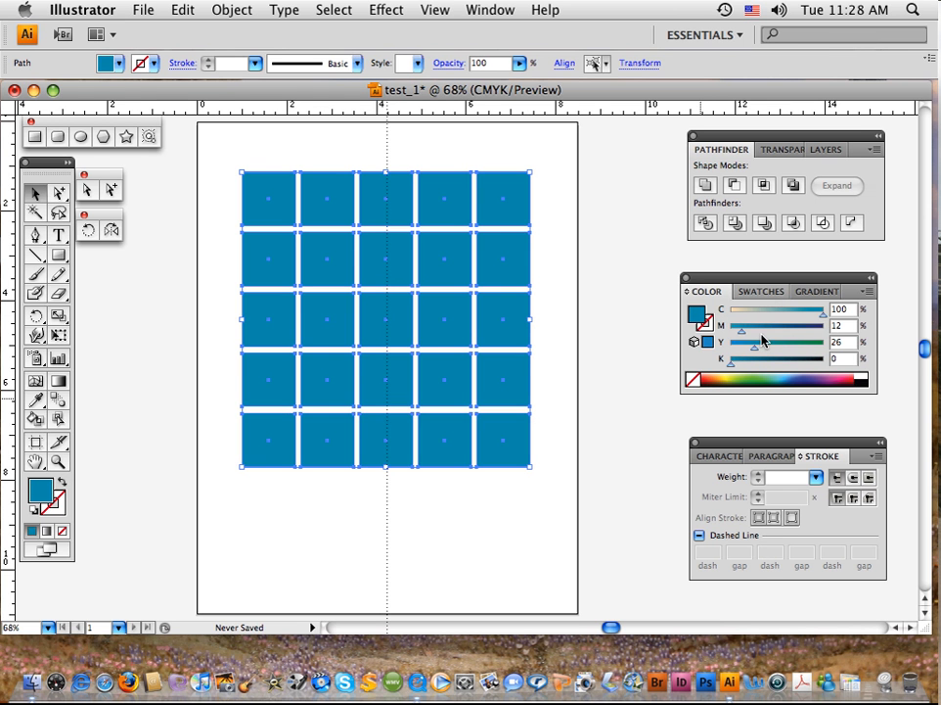
{"action": "left_click_drag", "start_coordinate": [755, 350], "coordinate": [823, 332]}
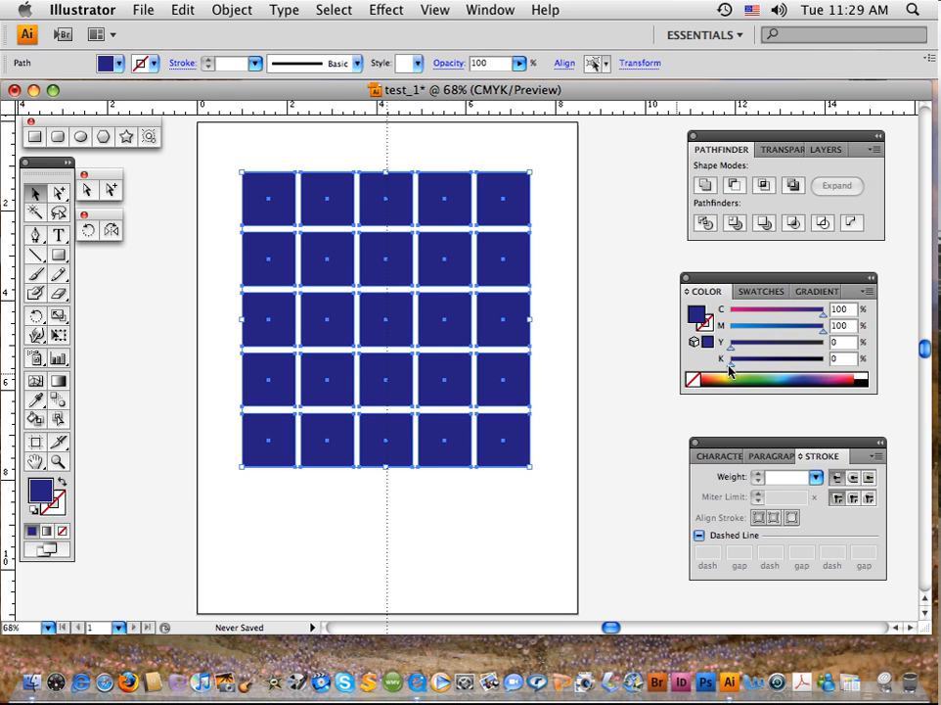
Step: Set the black in the squares' fill to 50% and save the color as a new swatch named "navy blue"
{"action": "left_click_drag", "start_coordinate": [740, 368], "coordinate": [773, 369]}
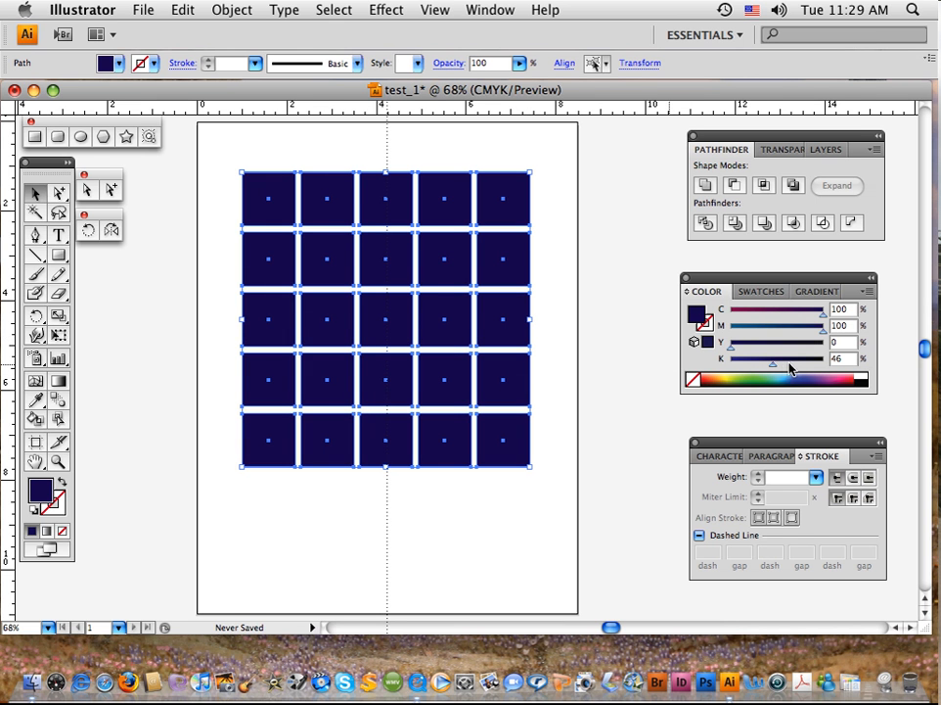
{"action": "mouse_move", "coordinate": [773, 368]}
{"action": "left_mouse_down"}
{"action": "mouse_move", "coordinate": [838, 374]}
{"action": "mouse_move", "coordinate": [777, 368]}
{"action": "left_mouse_up"}
{"action": "left_click", "coordinate": [749, 293]}
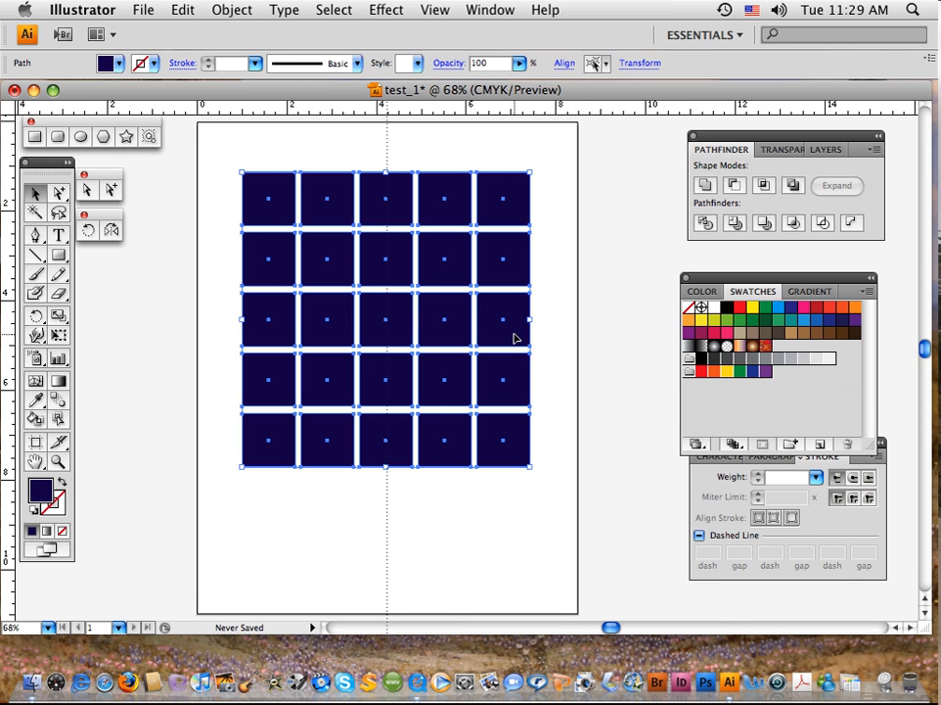
{"action": "left_click", "coordinate": [820, 448]}
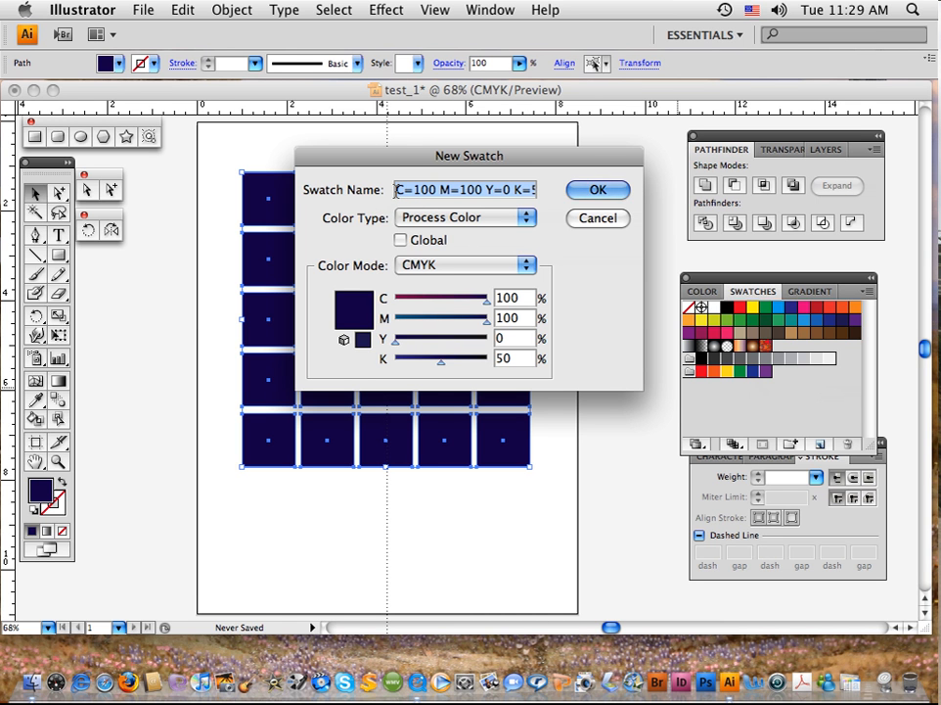
{"action": "type", "text": "navy"}
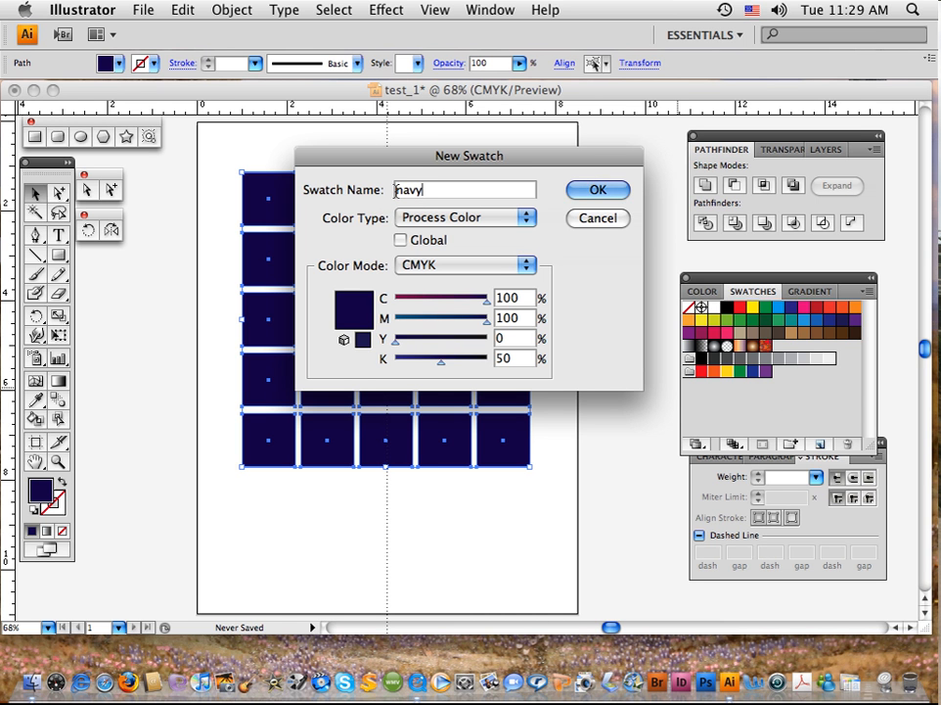
{"action": "type", "text": " blue"}
{"action": "left_click", "coordinate": [583, 191]}
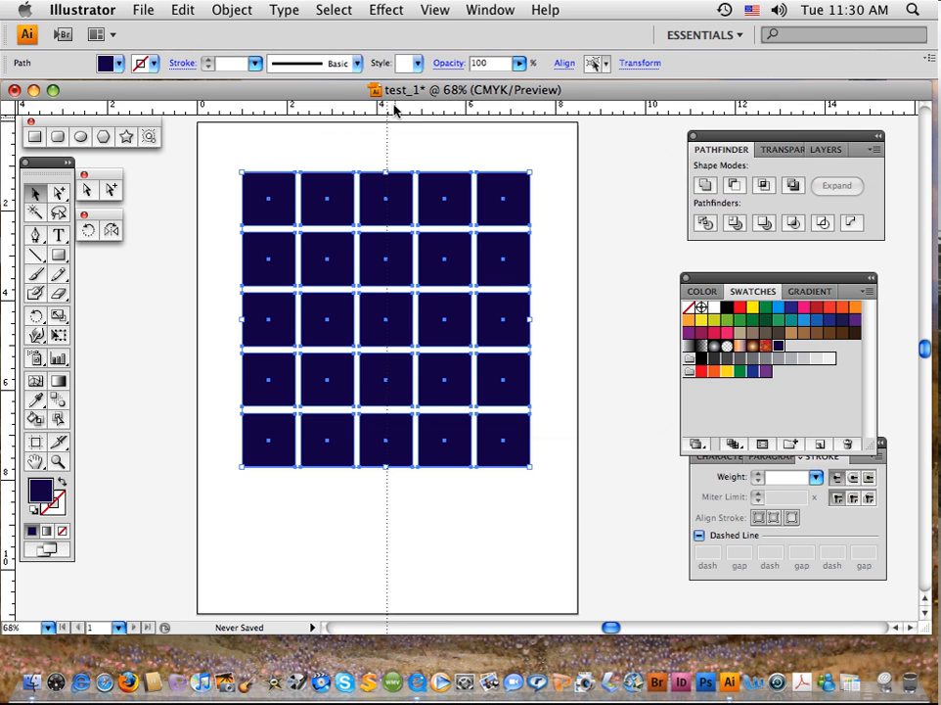
Step: Save the document to the Desktop as test_1color.ai in Illustrator CS4 format with the default options
{"action": "left_click", "coordinate": [137, 10]}
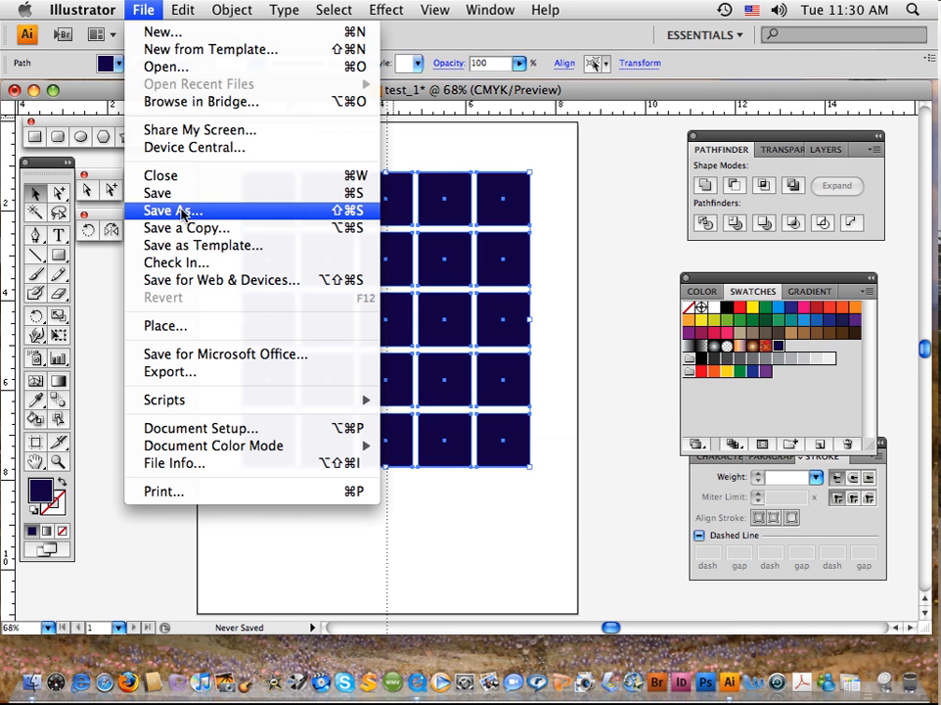
{"action": "left_click", "coordinate": [181, 212]}
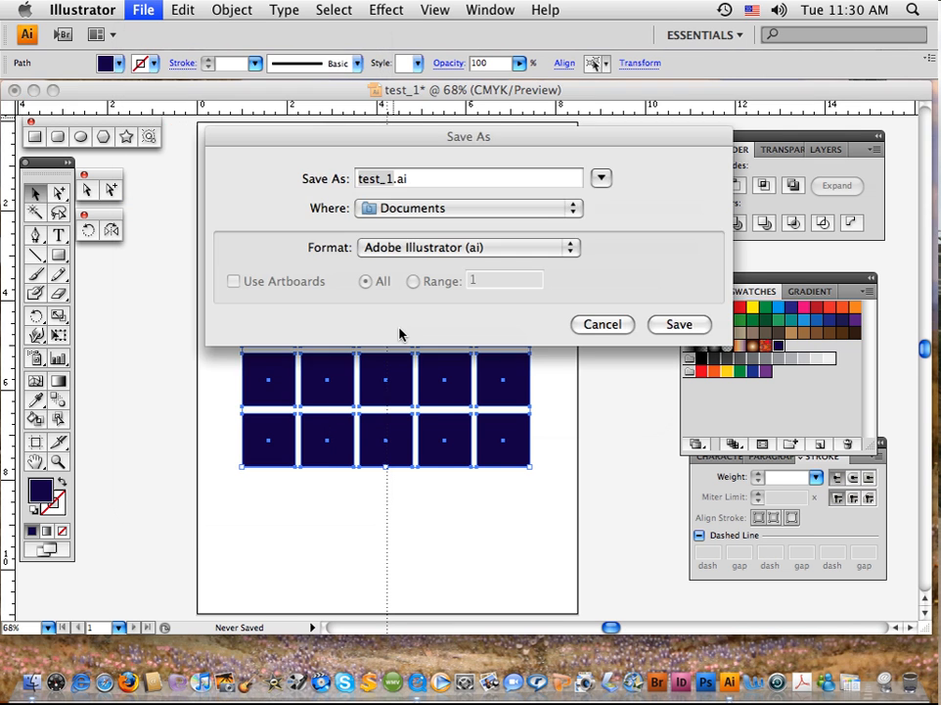
{"action": "left_click", "coordinate": [392, 180]}
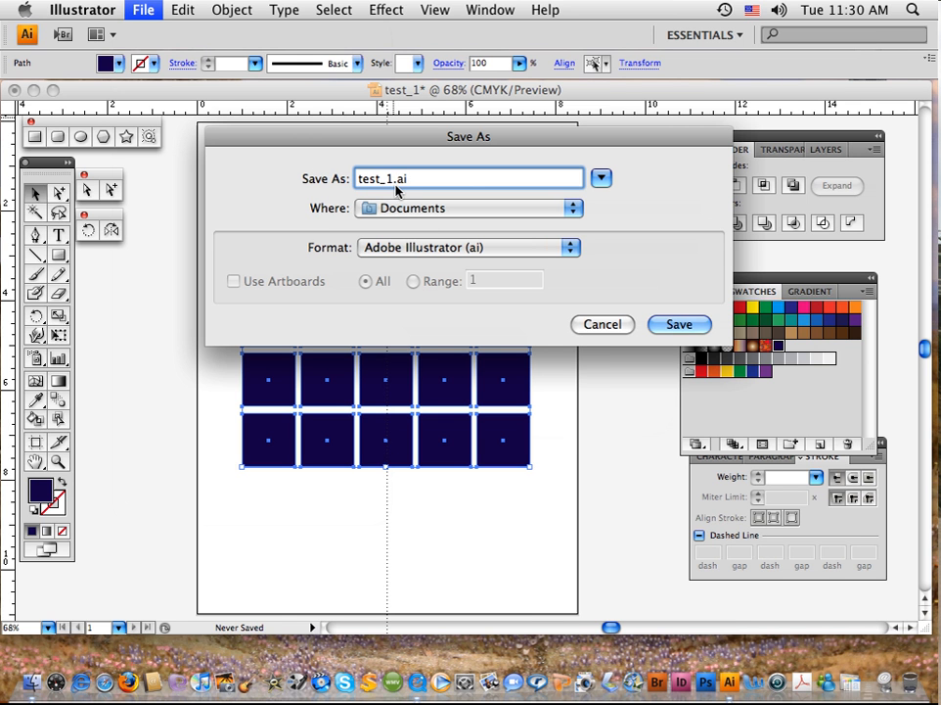
{"action": "type", "text": "b"}
{"action": "type", "text": "color"}
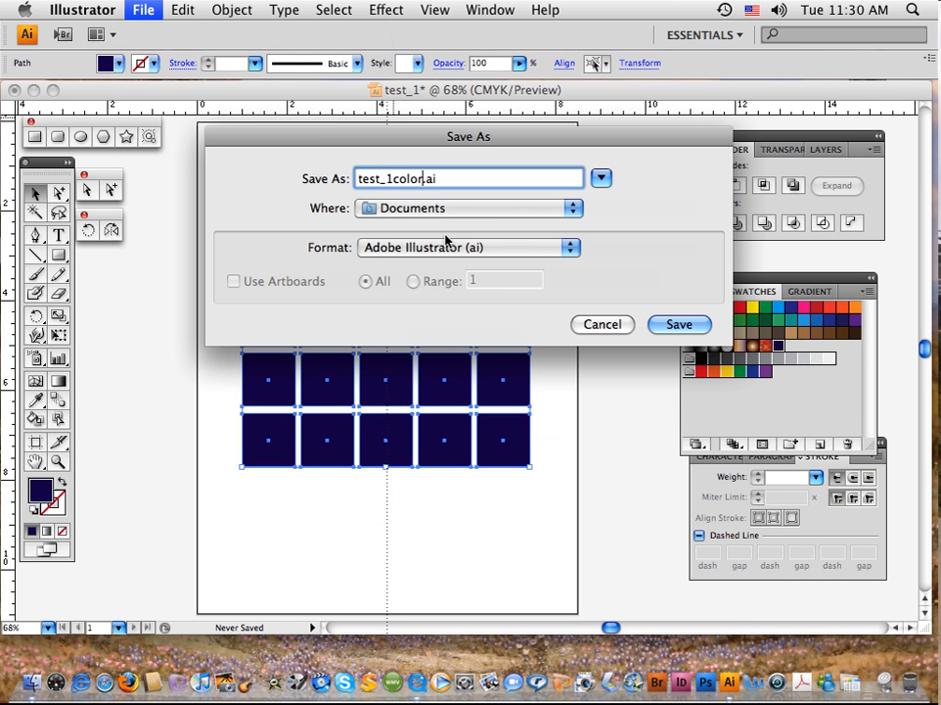
{"action": "left_click", "coordinate": [575, 210]}
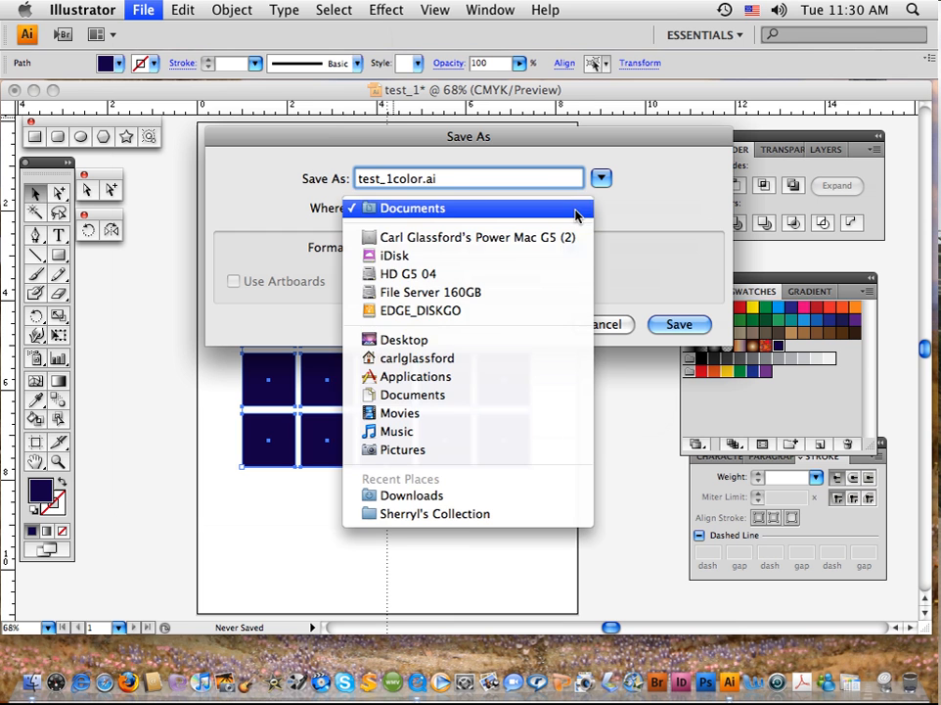
{"action": "left_click", "coordinate": [492, 340]}
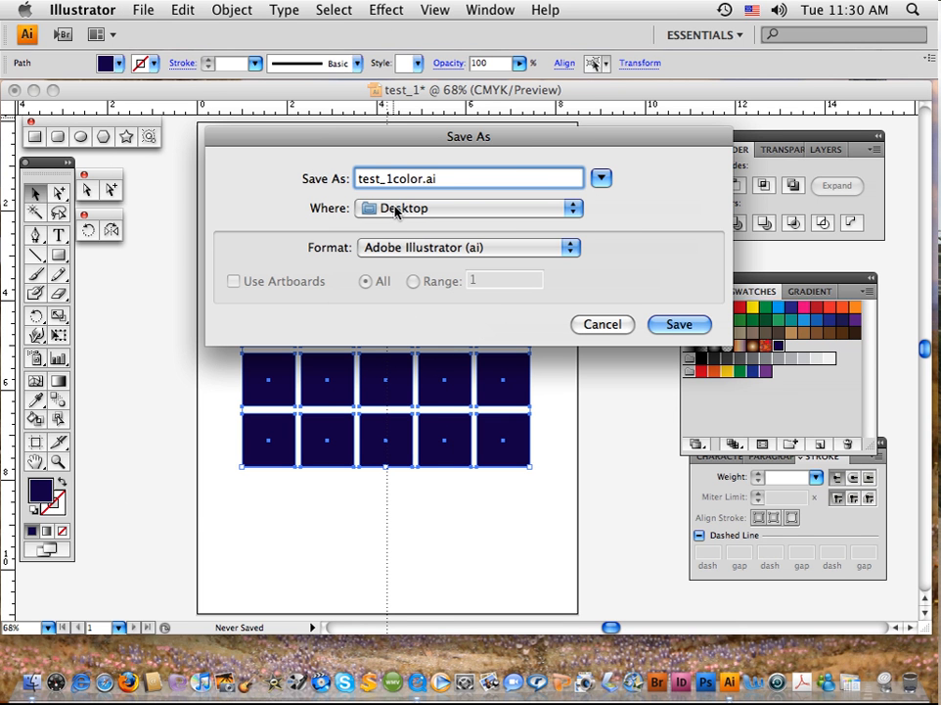
{"action": "left_click", "coordinate": [675, 324]}
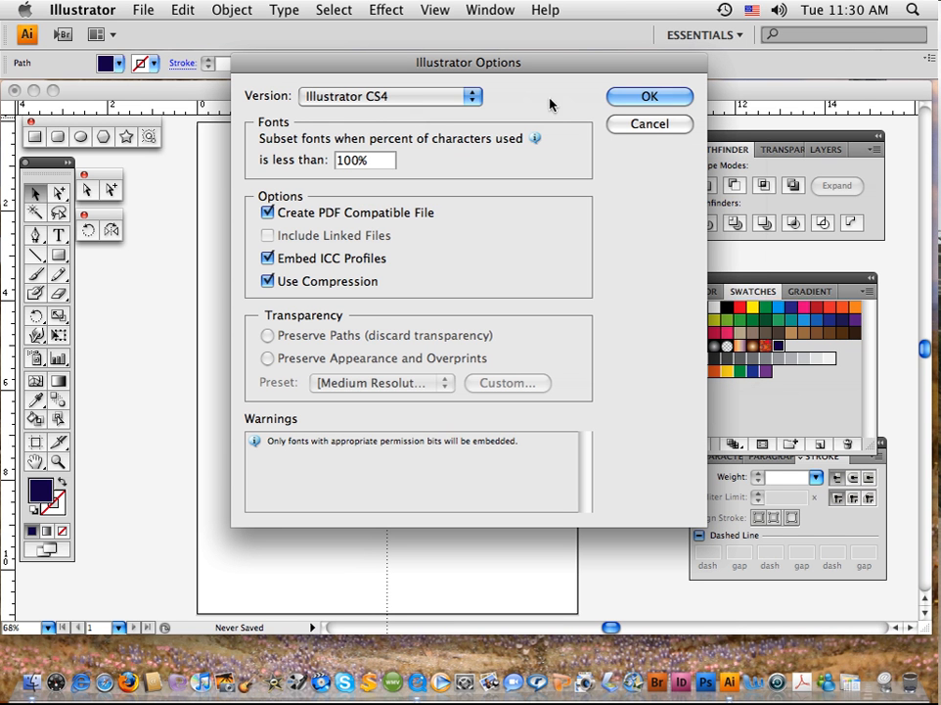
{"action": "left_click", "coordinate": [619, 96]}
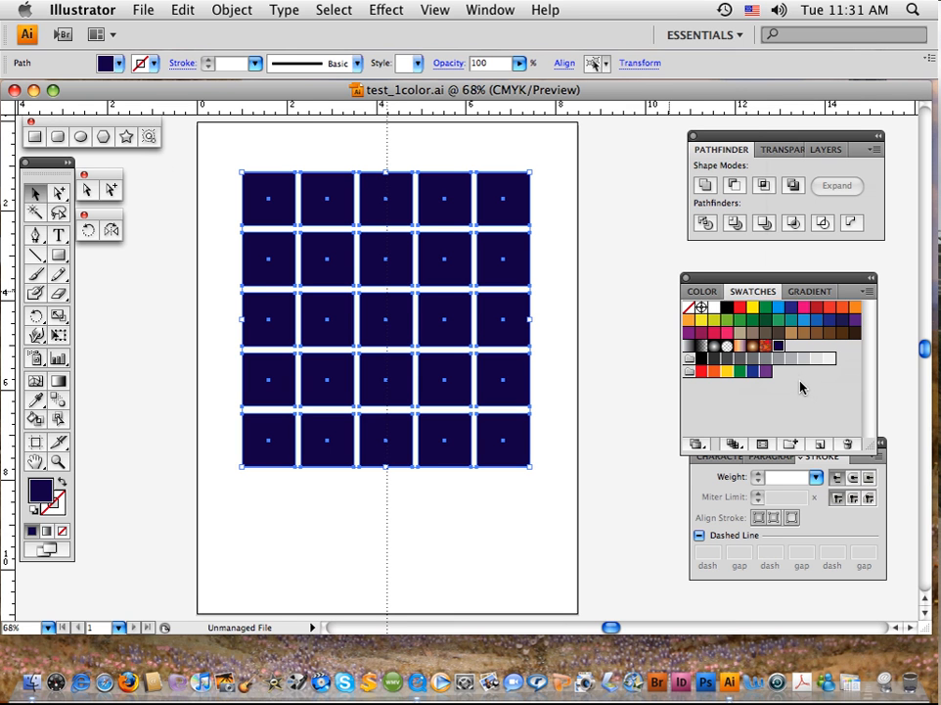
Step: Apply the orange swatch to all the squares and adjust the fill to 33% magenta and 82% yellow
{"action": "left_click", "coordinate": [705, 292]}
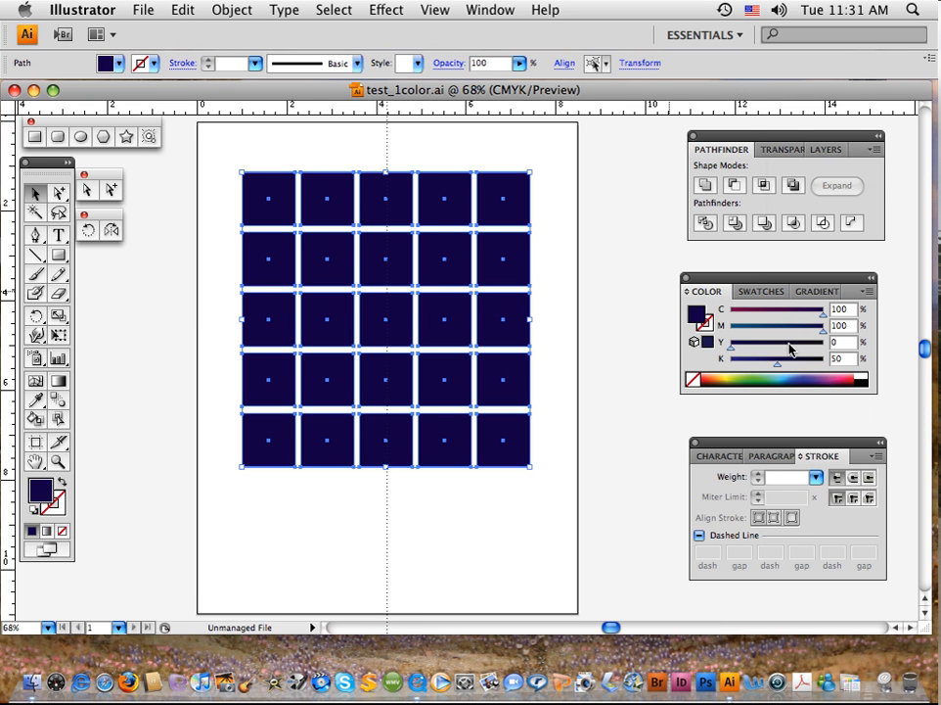
{"action": "left_click", "coordinate": [778, 292]}
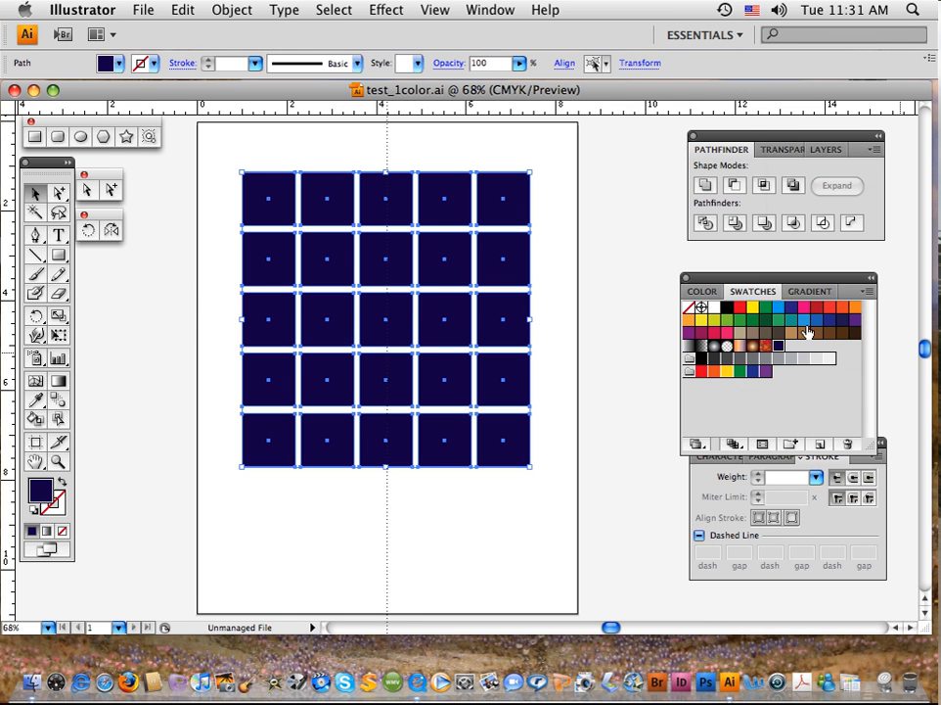
{"action": "left_click", "coordinate": [855, 306]}
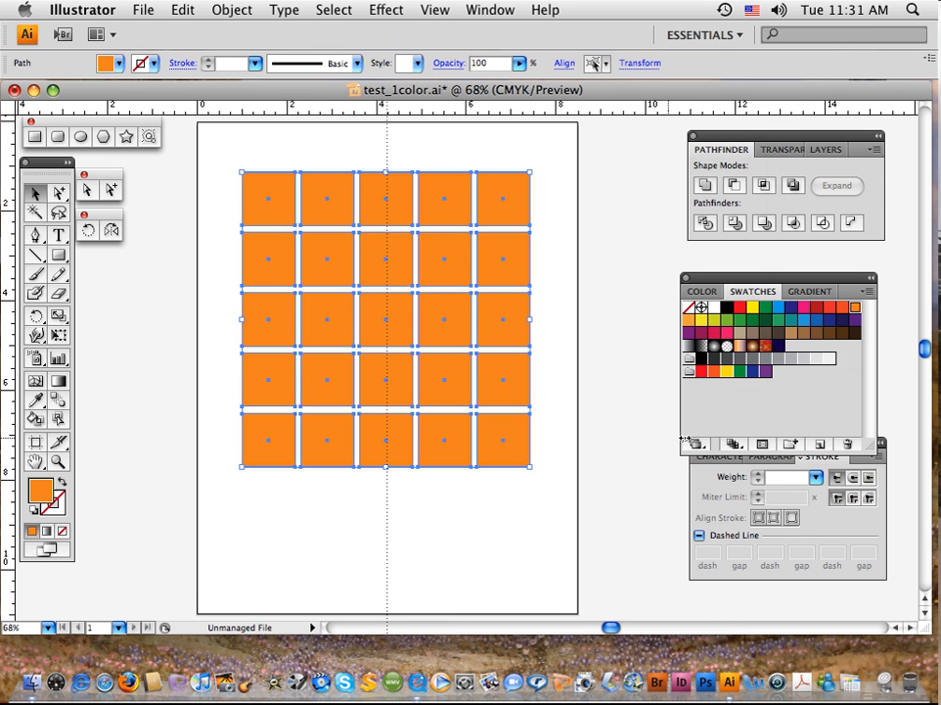
{"action": "left_click", "coordinate": [700, 291]}
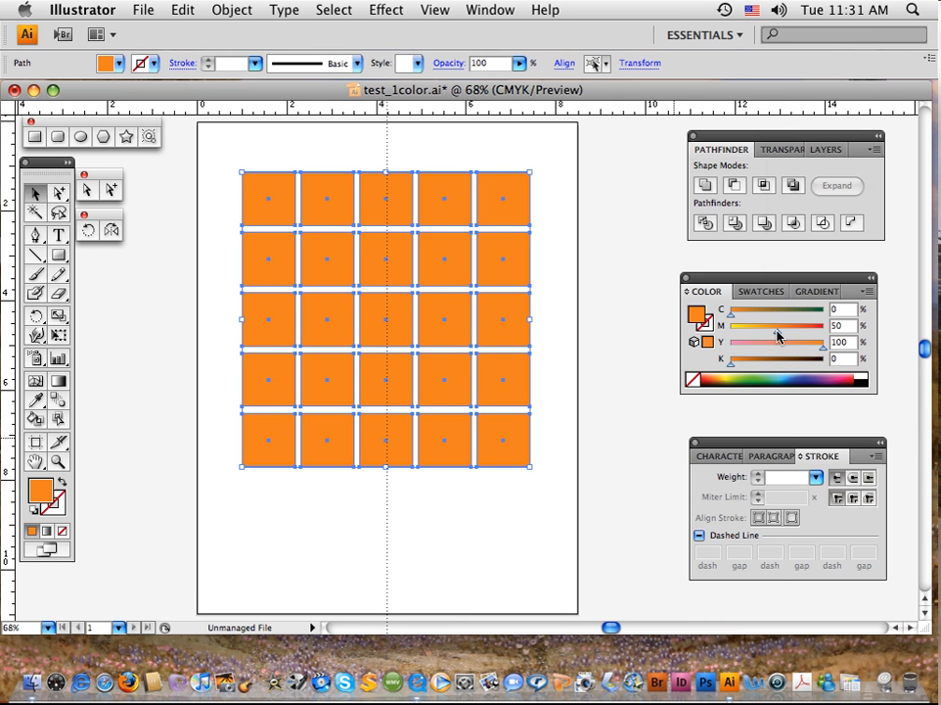
{"action": "left_click_drag", "start_coordinate": [778, 335], "coordinate": [760, 336]}
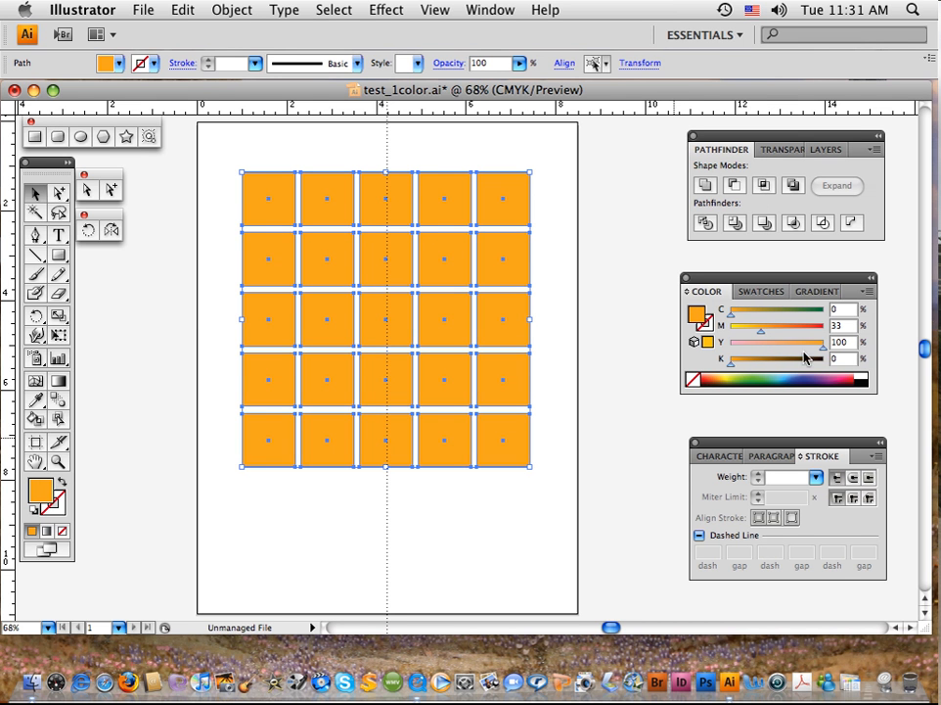
{"action": "left_click_drag", "start_coordinate": [819, 352], "coordinate": [806, 350]}
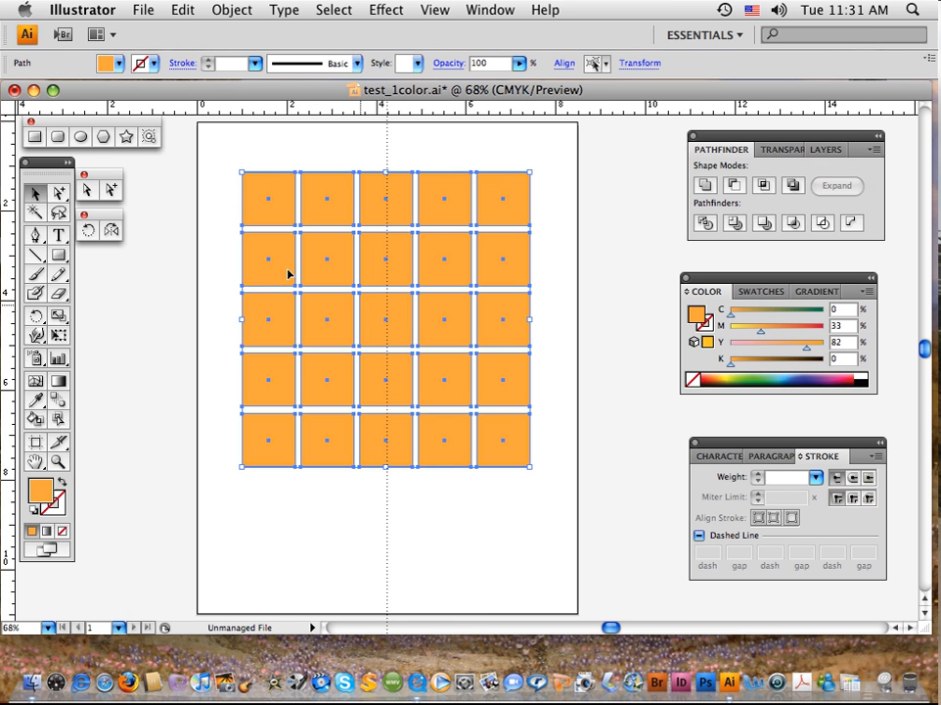
{"action": "left_click", "coordinate": [227, 224]}
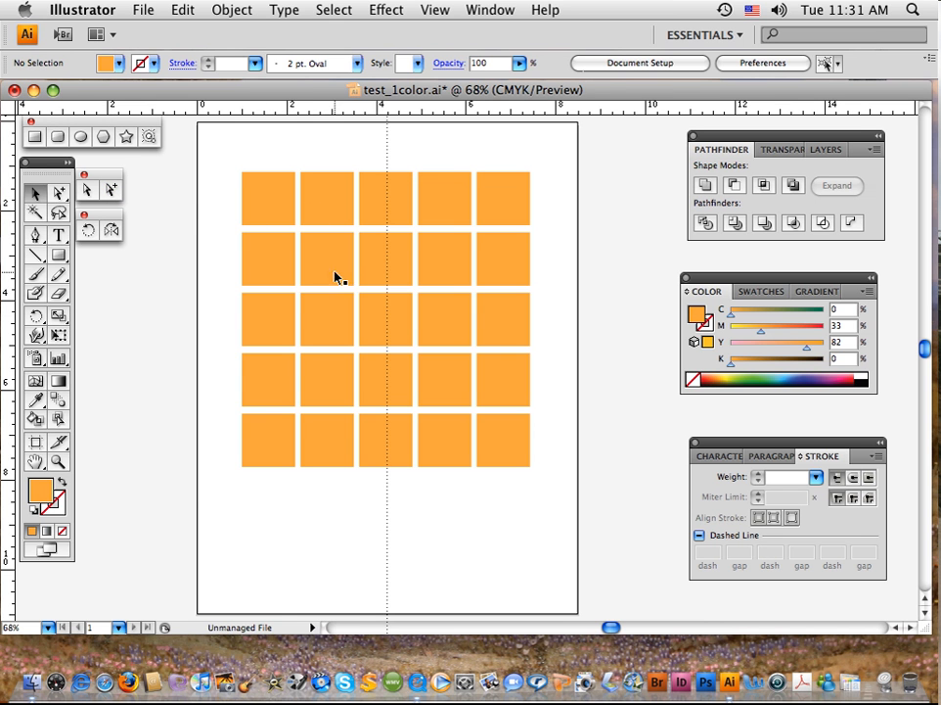
Step: Fill the second square of the top row with a yellow swatch and the third with a dark green swatch
{"action": "left_click", "coordinate": [318, 199]}
{"action": "left_click", "coordinate": [384, 257]}
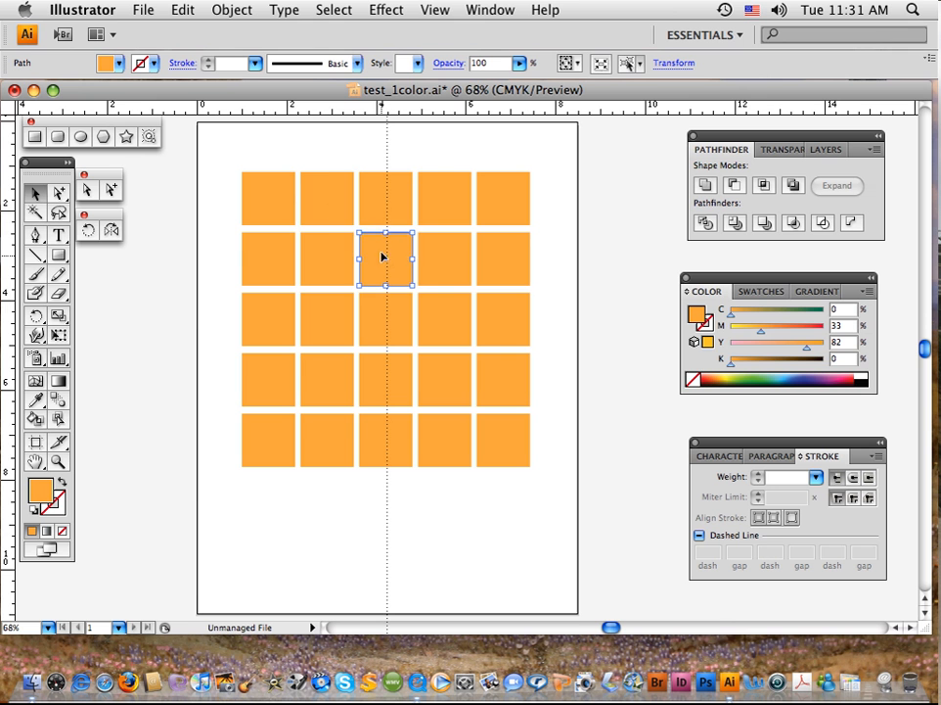
{"action": "left_click", "coordinate": [389, 220], "text": "shift"}
{"action": "left_click", "coordinate": [338, 209]}
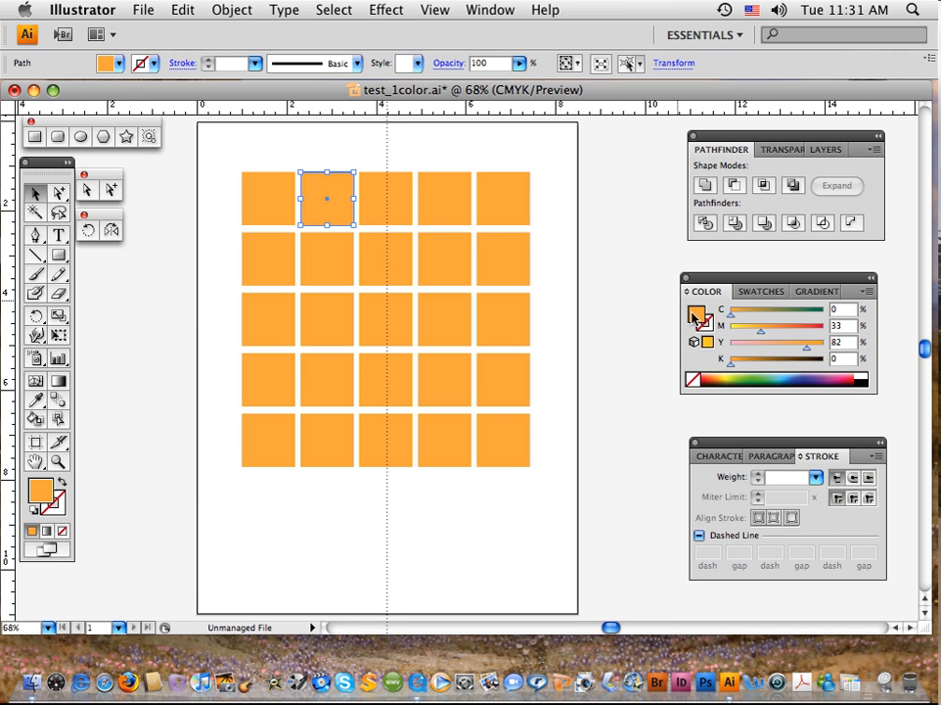
{"action": "left_click", "coordinate": [741, 292]}
{"action": "left_click", "coordinate": [701, 319]}
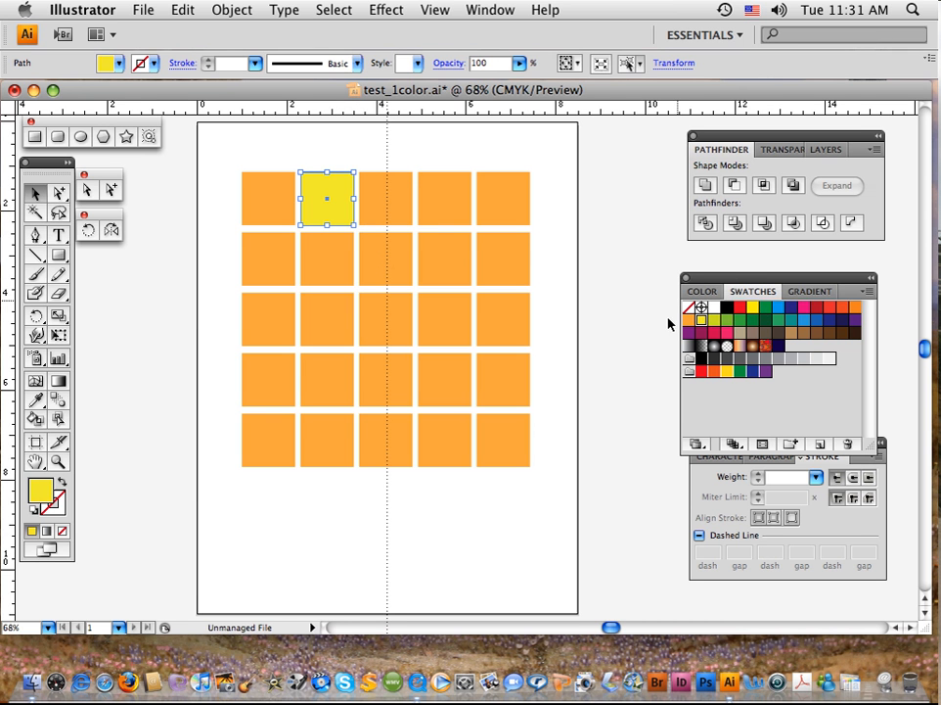
{"action": "left_click", "coordinate": [381, 208]}
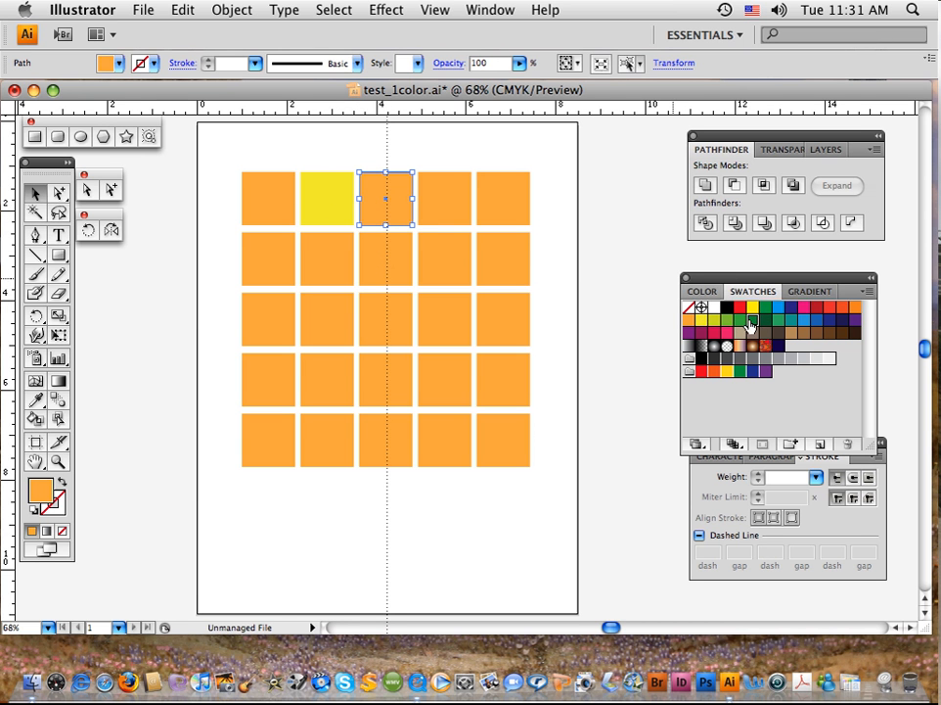
{"action": "left_click", "coordinate": [753, 319]}
Step: Fill the fourth square of the top row with a maroon swatch and the fifth with a dark blue swatch
{"action": "left_click", "coordinate": [454, 211]}
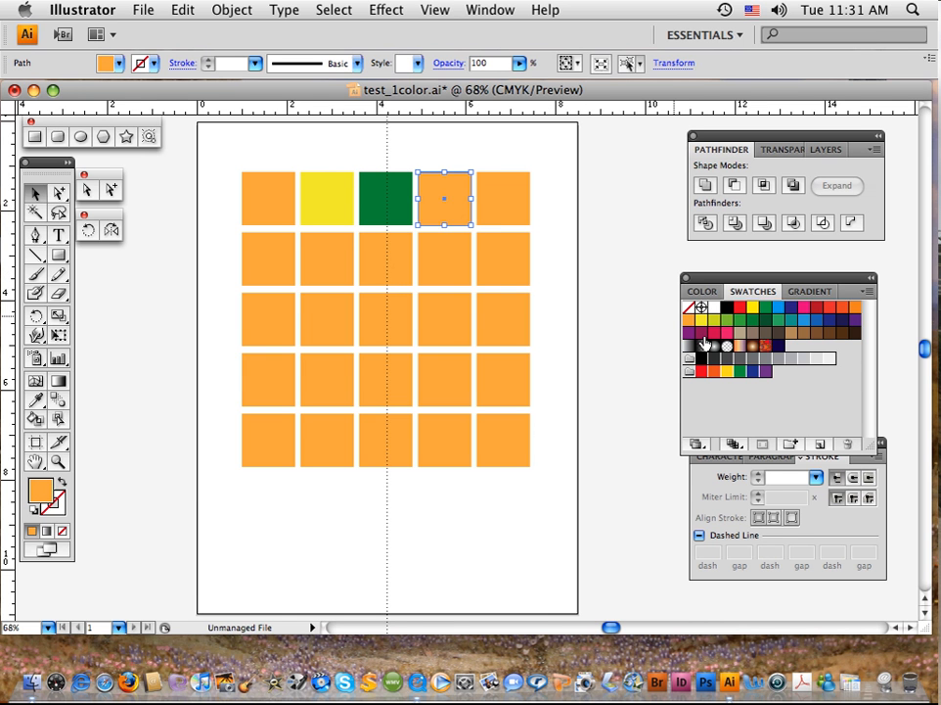
{"action": "left_click", "coordinate": [701, 334]}
{"action": "left_click", "coordinate": [496, 210]}
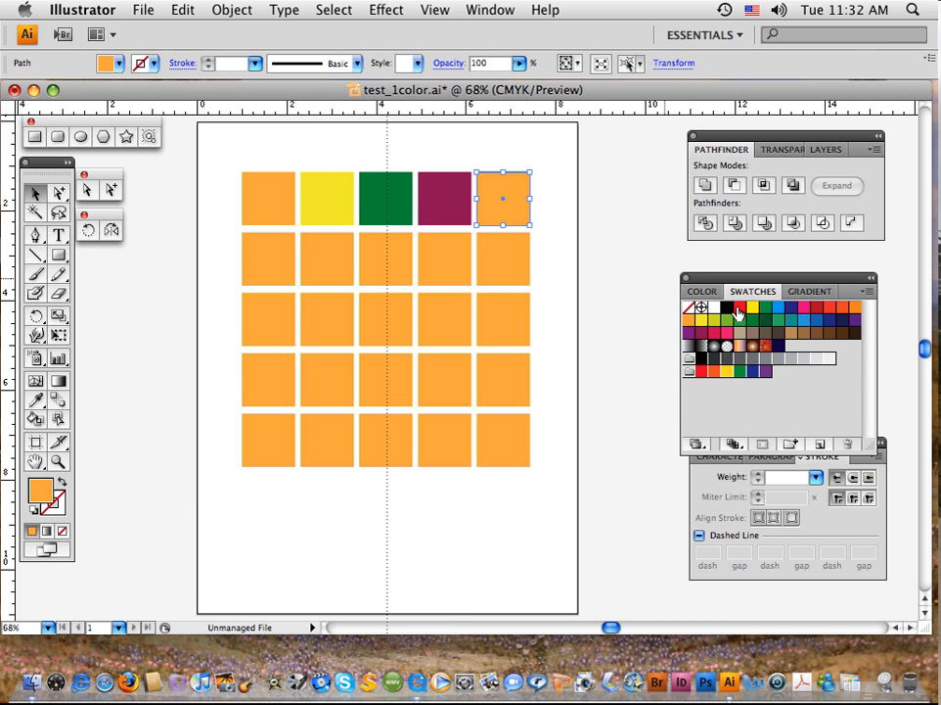
{"action": "left_click", "coordinate": [828, 321]}
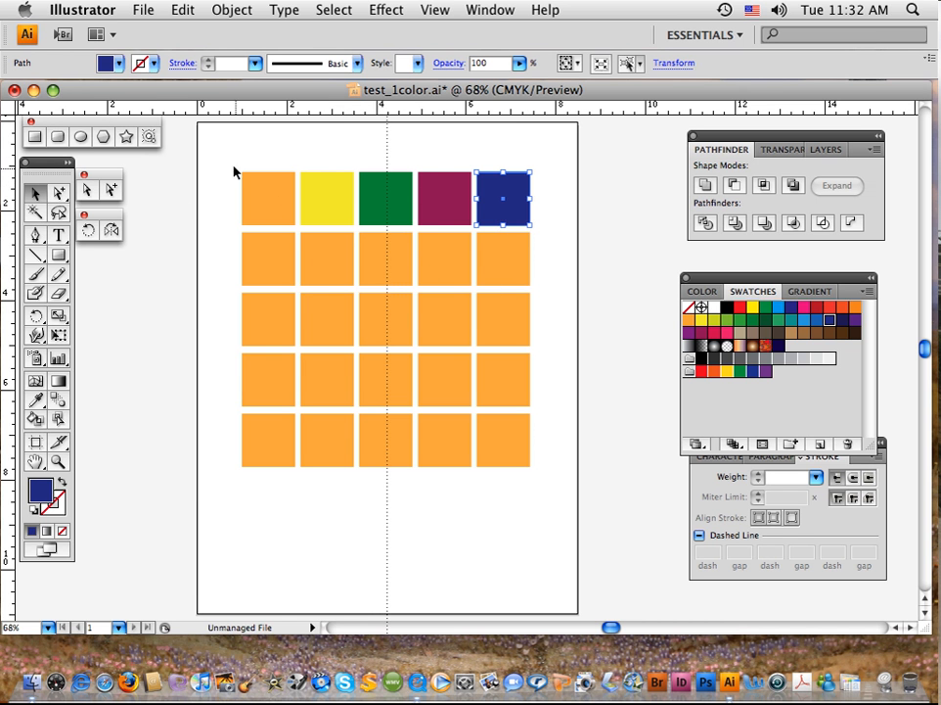
Step: Group all the squares of the grid, and reselect them as one group
{"action": "left_click_drag", "start_coordinate": [227, 160], "coordinate": [532, 493]}
{"action": "key", "text": "super"}
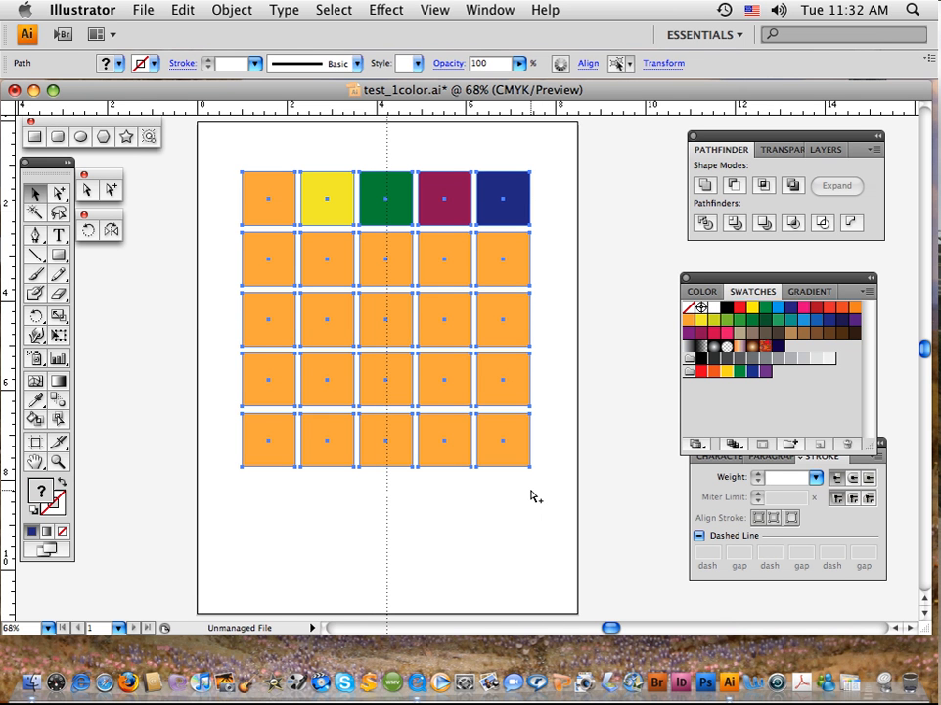
{"action": "key", "text": "super+g"}
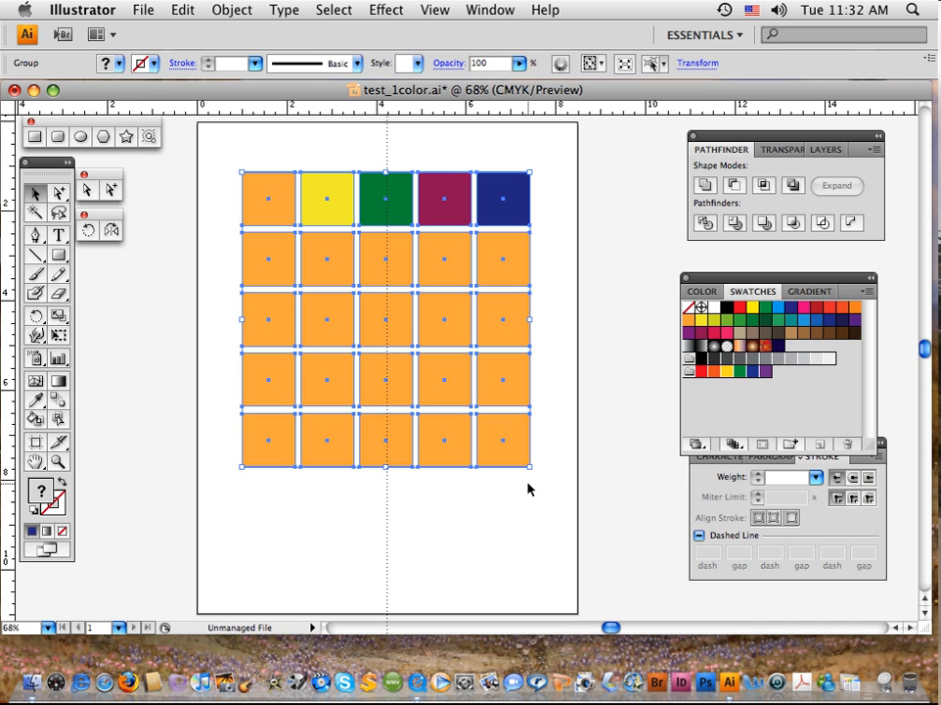
{"action": "left_click", "coordinate": [211, 254]}
{"action": "left_click", "coordinate": [273, 266]}
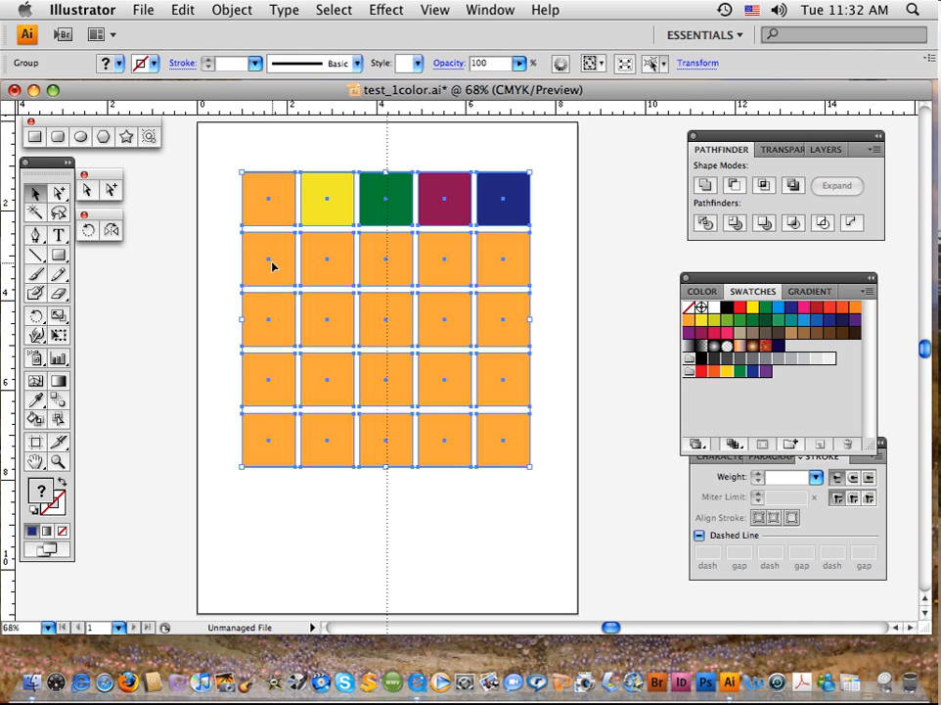
Step: With the Group Selection tool, fill the middle square of the second row pink and the fourth square of the fourth row purple
{"action": "left_click", "coordinate": [111, 189]}
{"action": "left_click", "coordinate": [203, 277]}
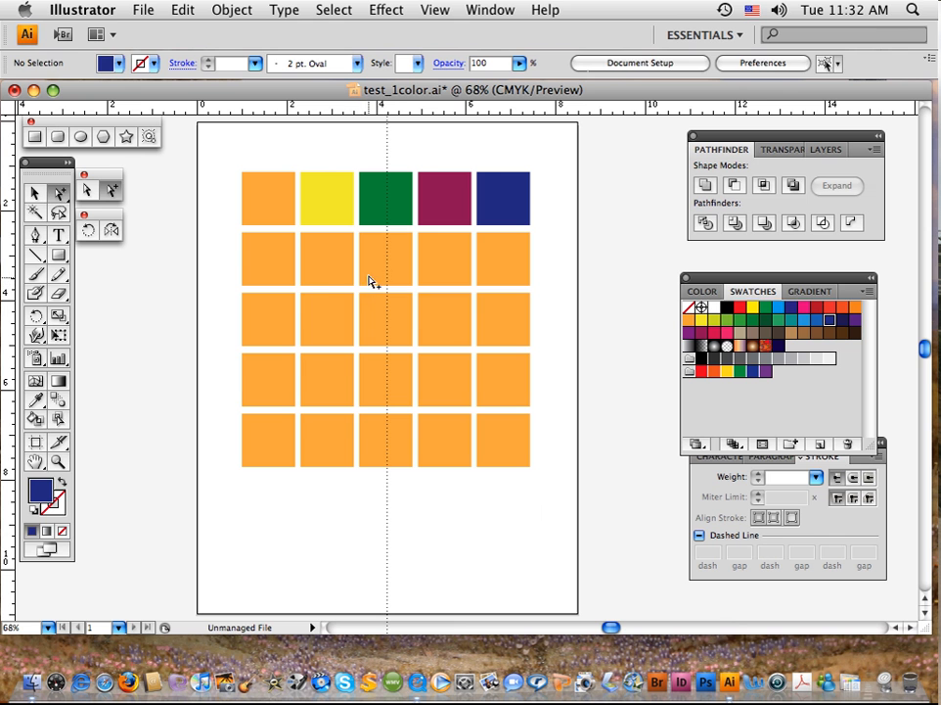
{"action": "left_click", "coordinate": [382, 270]}
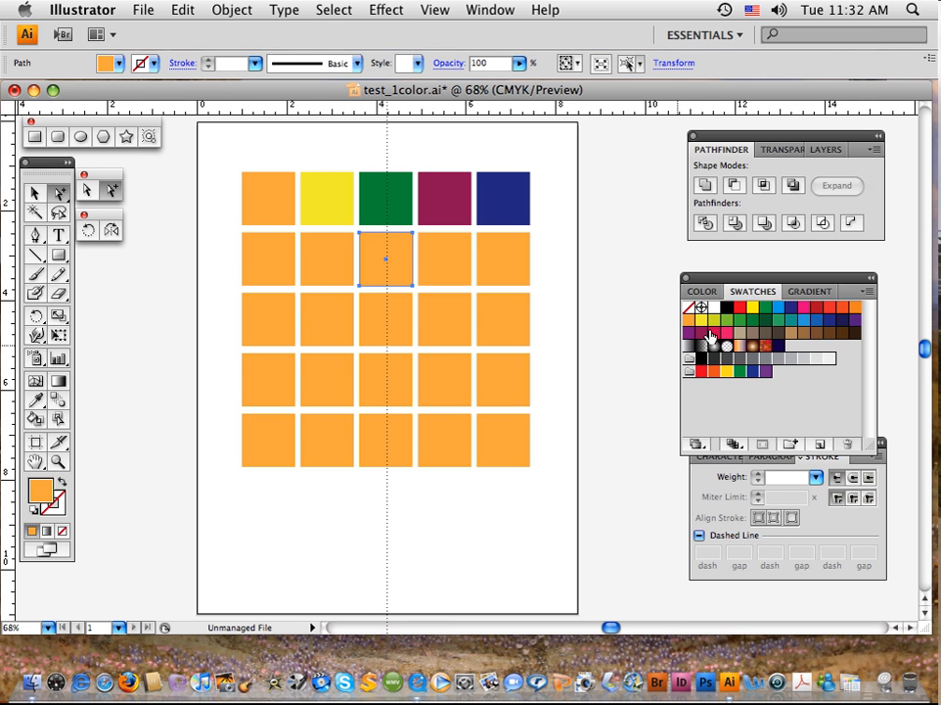
{"action": "left_click", "coordinate": [726, 333]}
{"action": "left_click", "coordinate": [457, 373]}
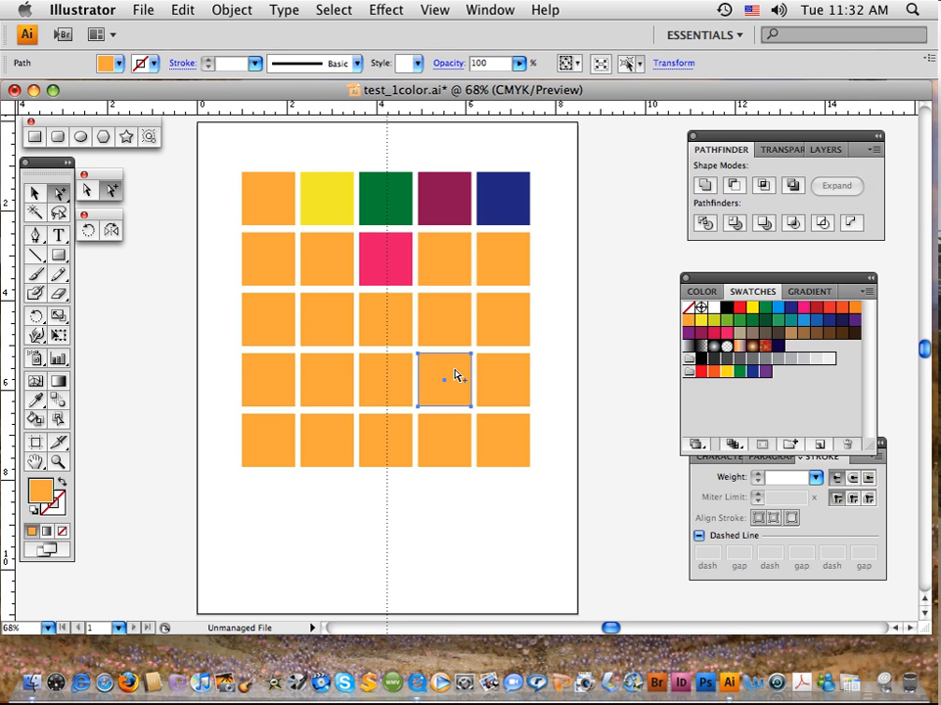
{"action": "left_click", "coordinate": [689, 333]}
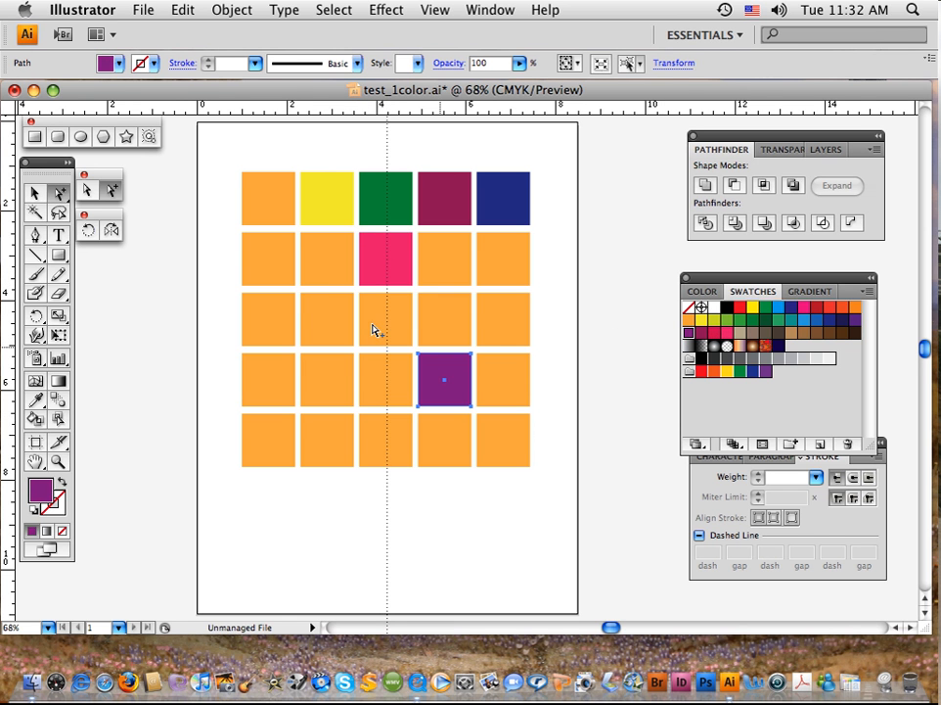
Step: Select the whole grid with the Selection tool, and only the first square of the second row with the Group Selection tool, deselecting after each
{"action": "left_click", "coordinate": [34, 194]}
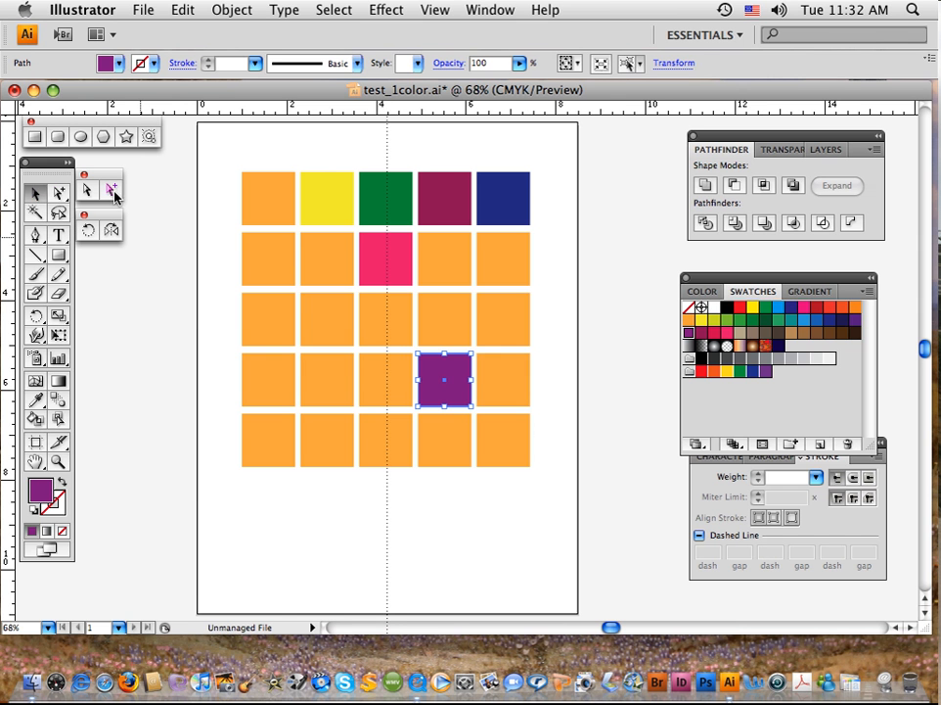
{"action": "left_click", "coordinate": [206, 228]}
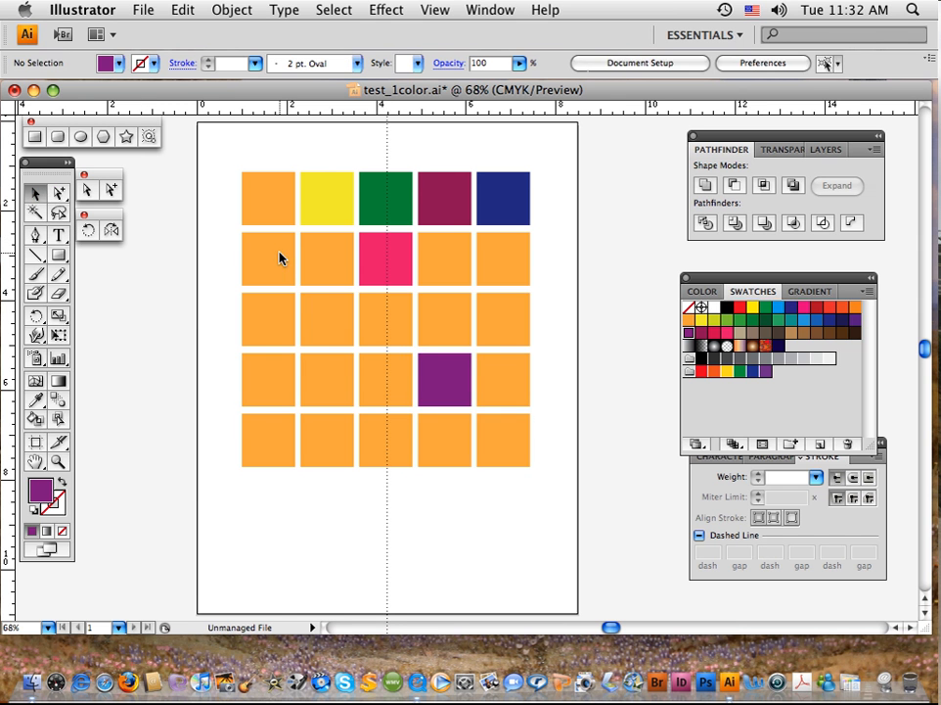
{"action": "left_click", "coordinate": [280, 257]}
{"action": "left_click", "coordinate": [129, 208]}
{"action": "left_click", "coordinate": [110, 190]}
{"action": "left_click", "coordinate": [272, 269]}
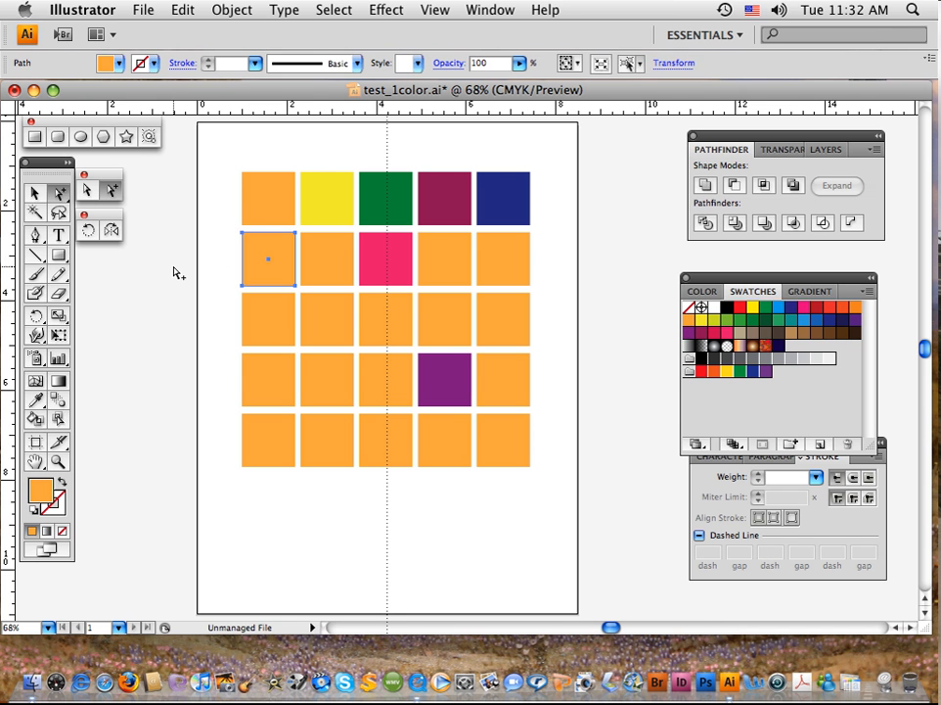
{"action": "left_click", "coordinate": [132, 205]}
Step: With the Direct Selection tool, fill the first square of the second row with a medium green swatch
{"action": "left_click", "coordinate": [88, 190]}
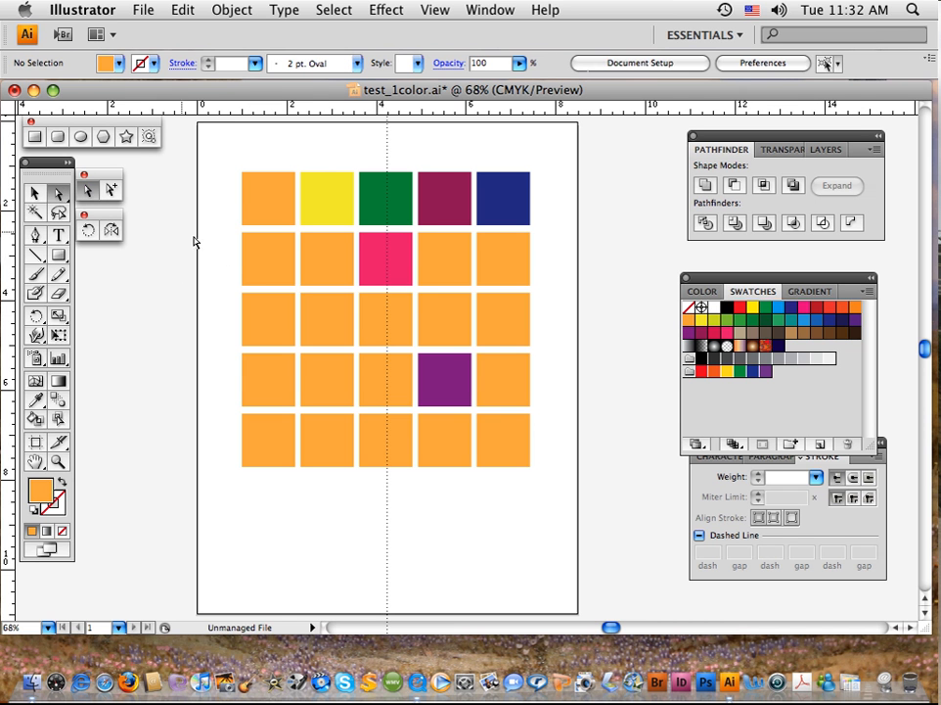
{"action": "left_click", "coordinate": [259, 270]}
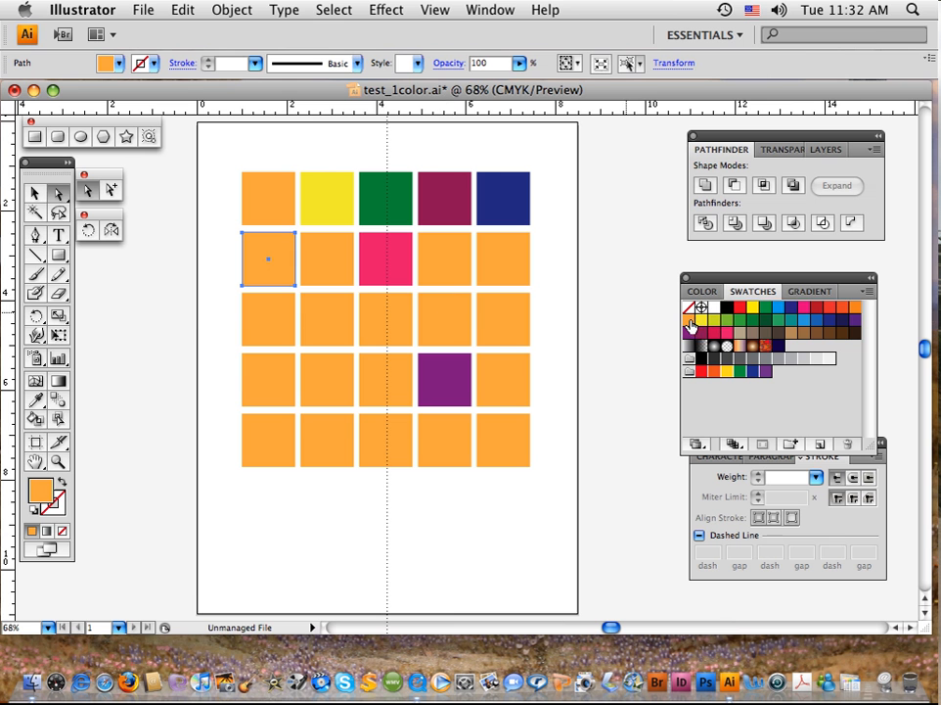
{"action": "left_click", "coordinate": [739, 321]}
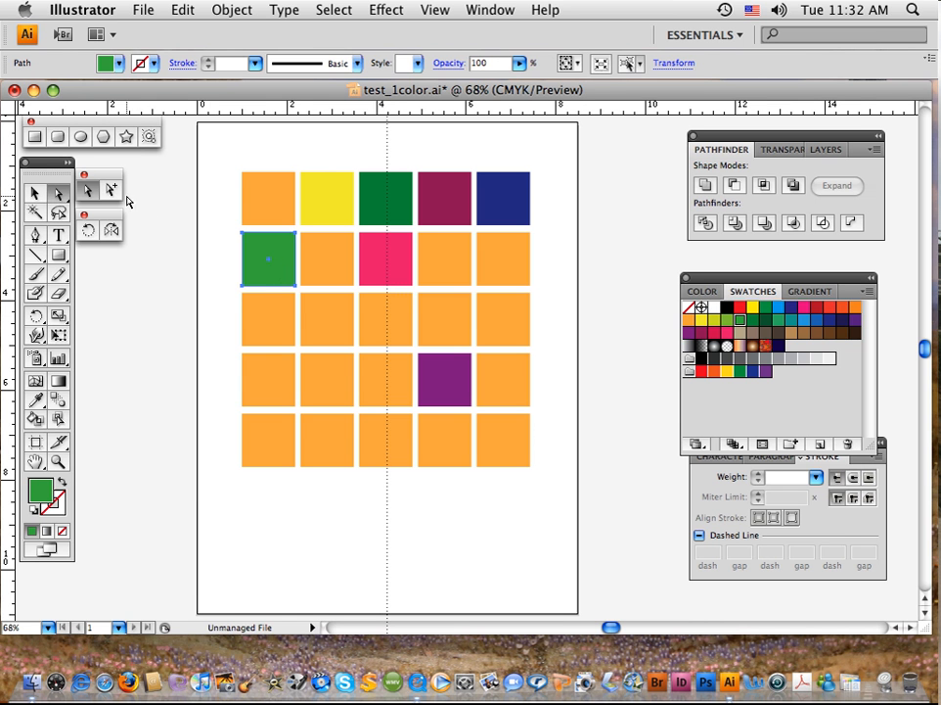
Step: With the Group Selection tool, fill the second square of the third row with a tan swatch, and deselect it with the Selection tool
{"action": "left_click", "coordinate": [166, 219]}
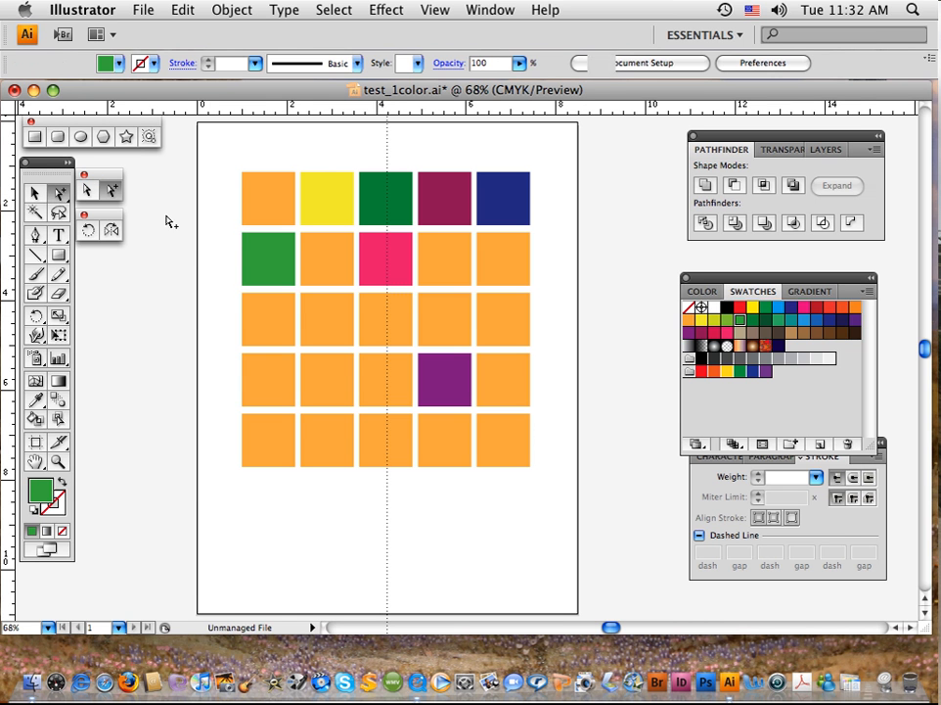
{"action": "left_click", "coordinate": [349, 326]}
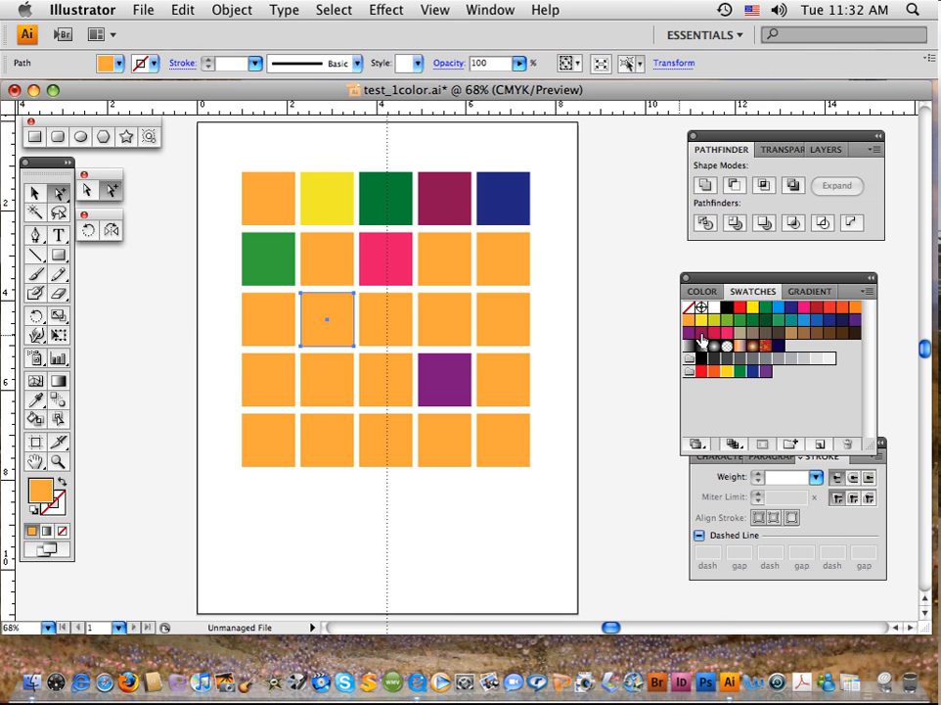
{"action": "left_click", "coordinate": [740, 333]}
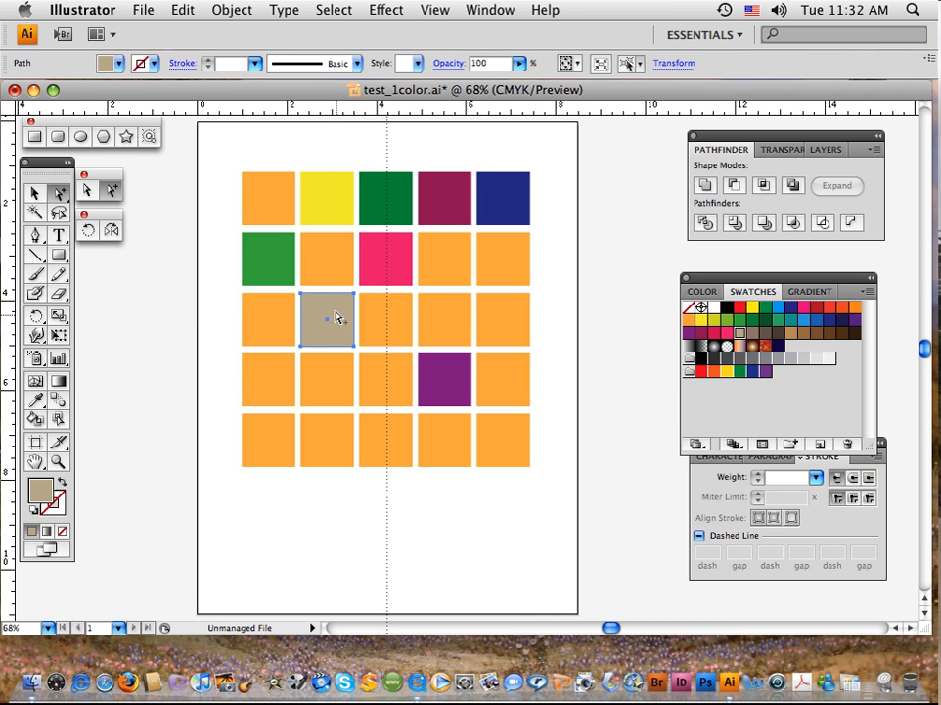
{"action": "key", "text": "v"}
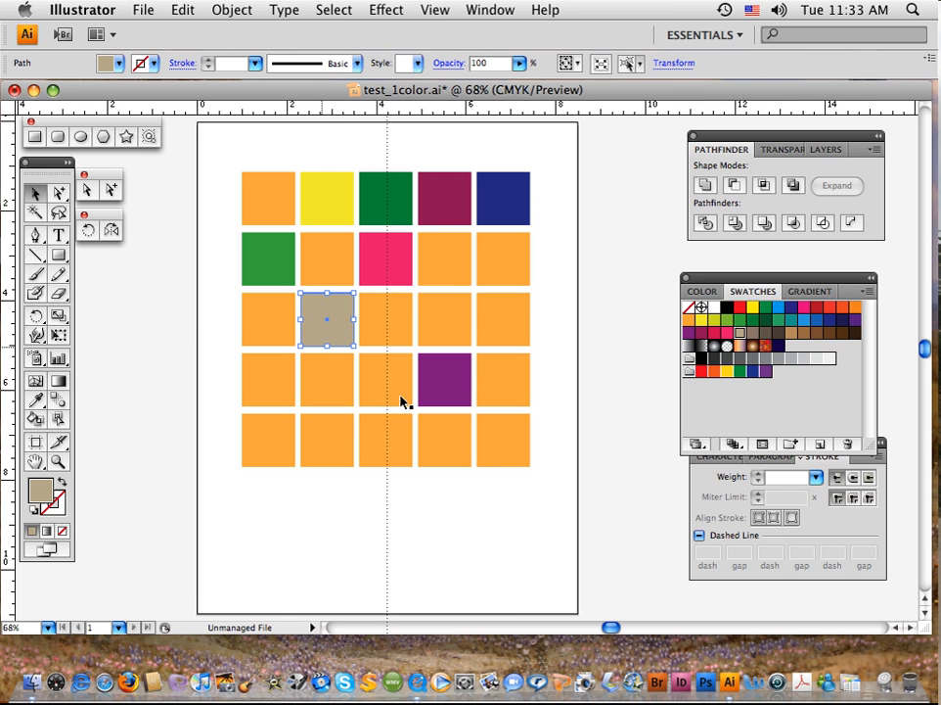
{"action": "left_click", "coordinate": [519, 486]}
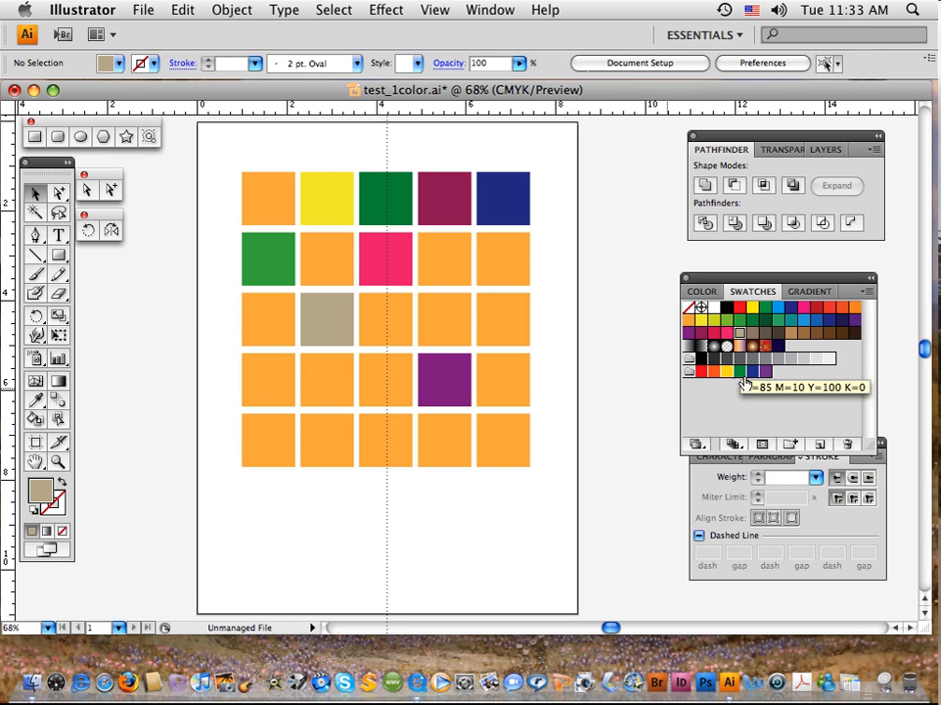
Step: Switch between the CMYK color sliders and the swatches, ending with the CMYK sliders displayed
{"action": "left_click", "coordinate": [703, 292]}
{"action": "left_click", "coordinate": [749, 292]}
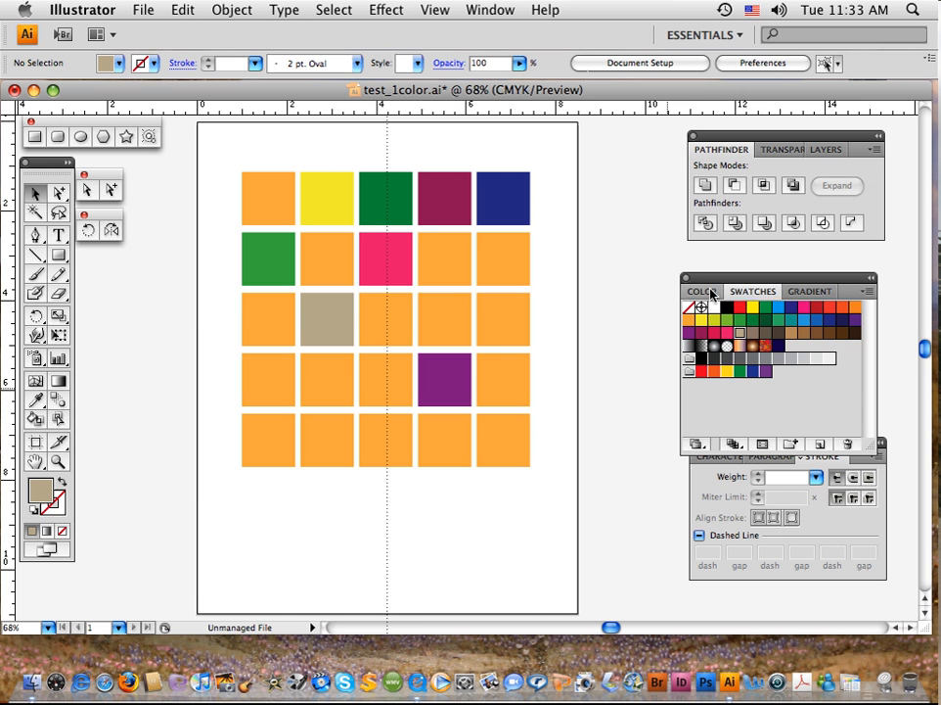
{"action": "left_click", "coordinate": [712, 293]}
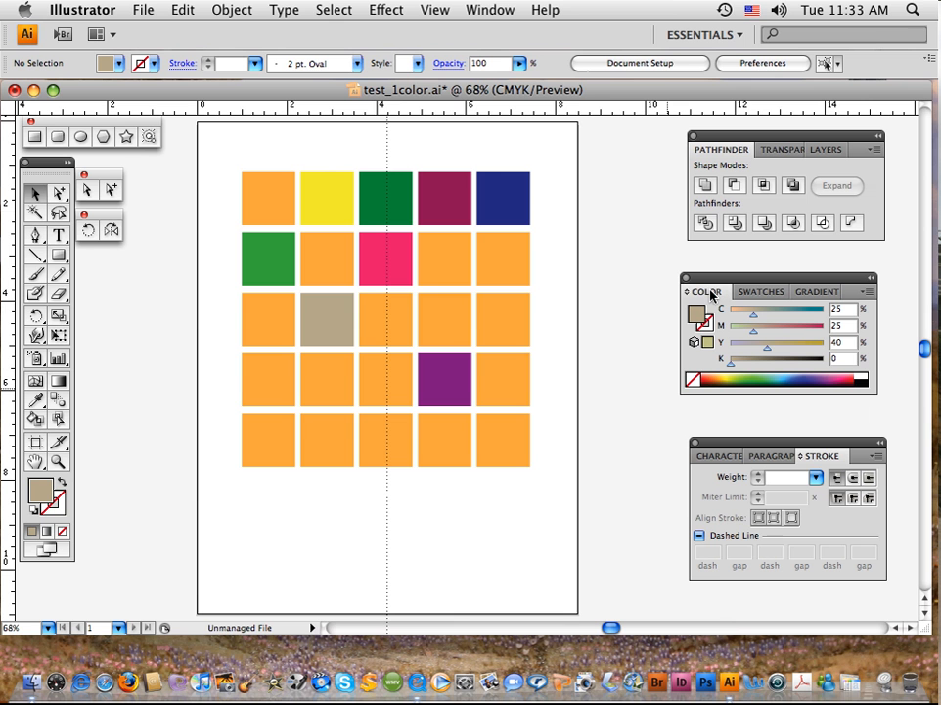